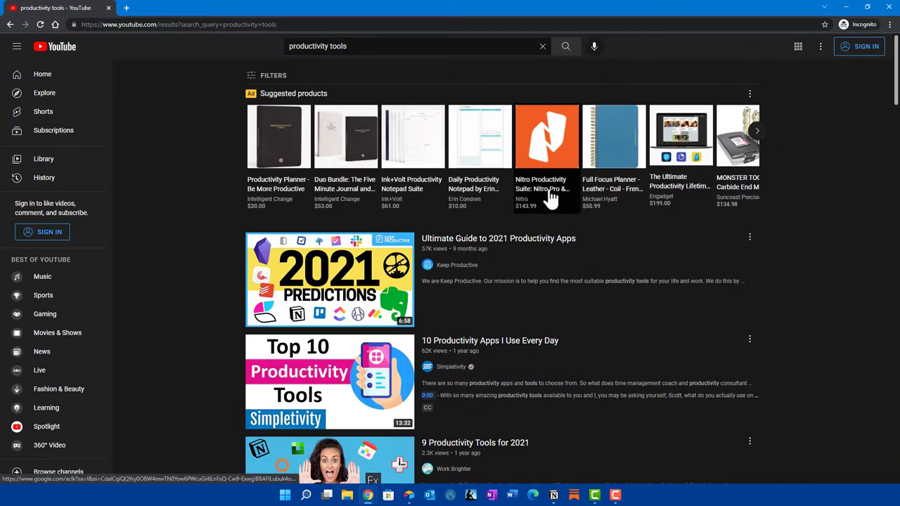
Scroll down through the YouTube productivity-tools search results.
scroll(550, 198, down, 4)
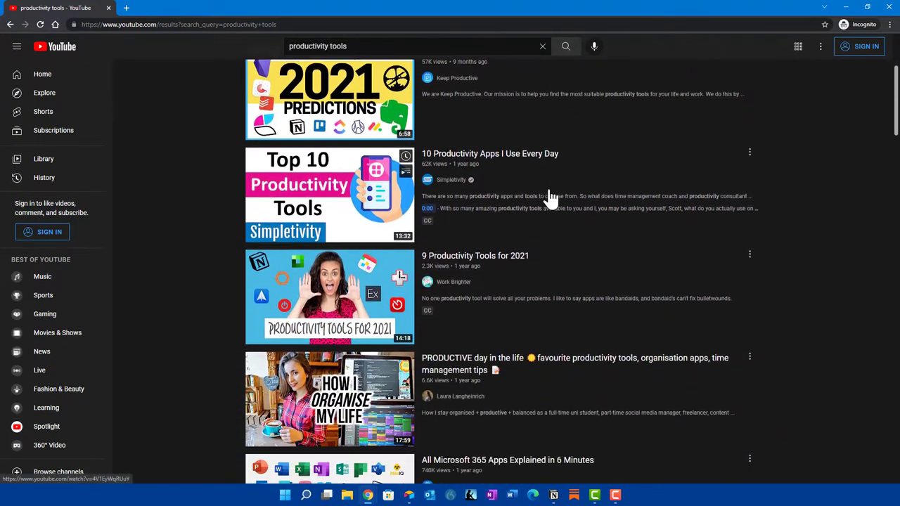
scroll(551, 198, down, 4)
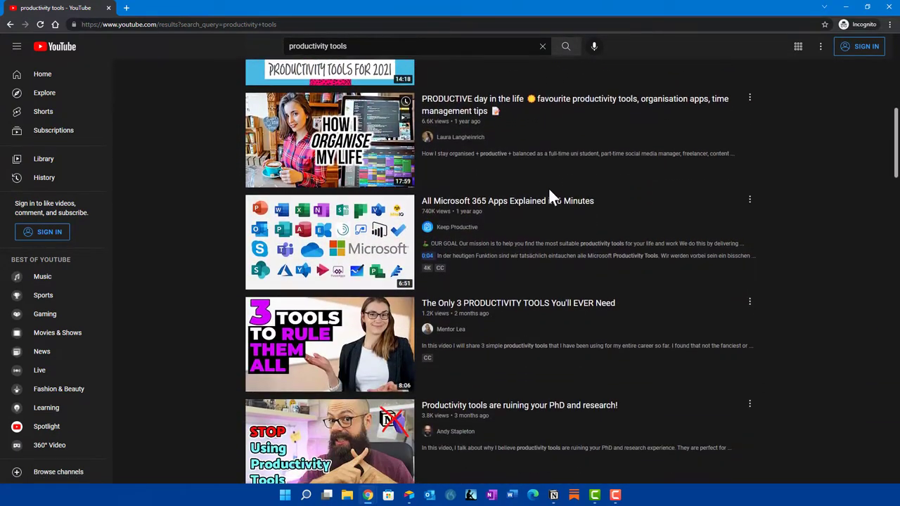
scroll(550, 196, down, 5)
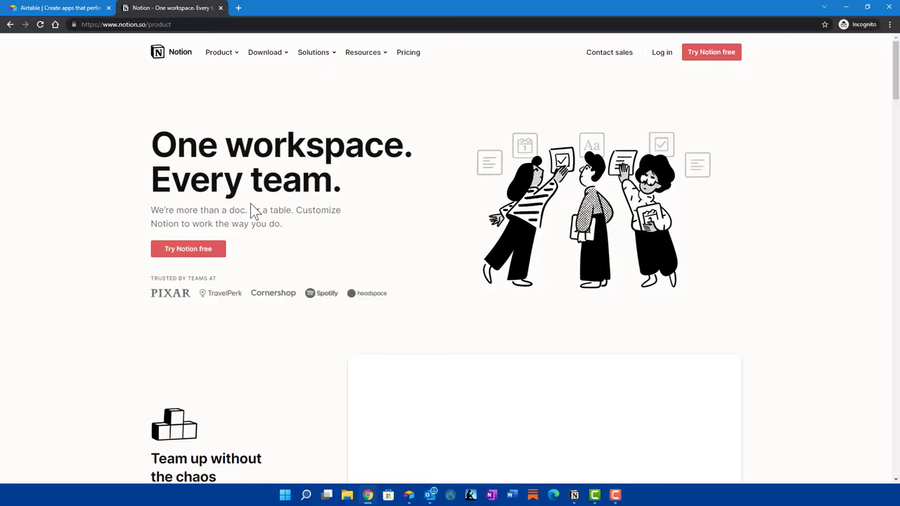
scroll(452, 237, down, 8)
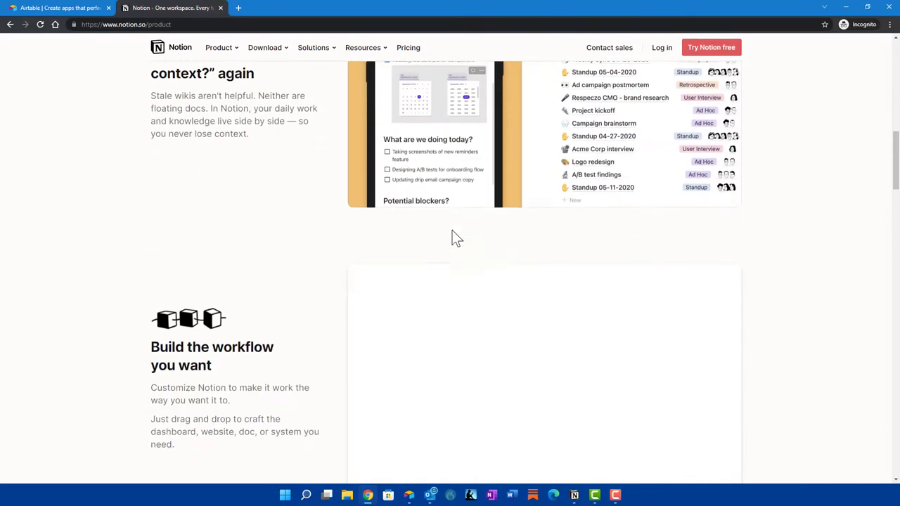
scroll(452, 237, down, 1)
scroll(451, 237, up, 8)
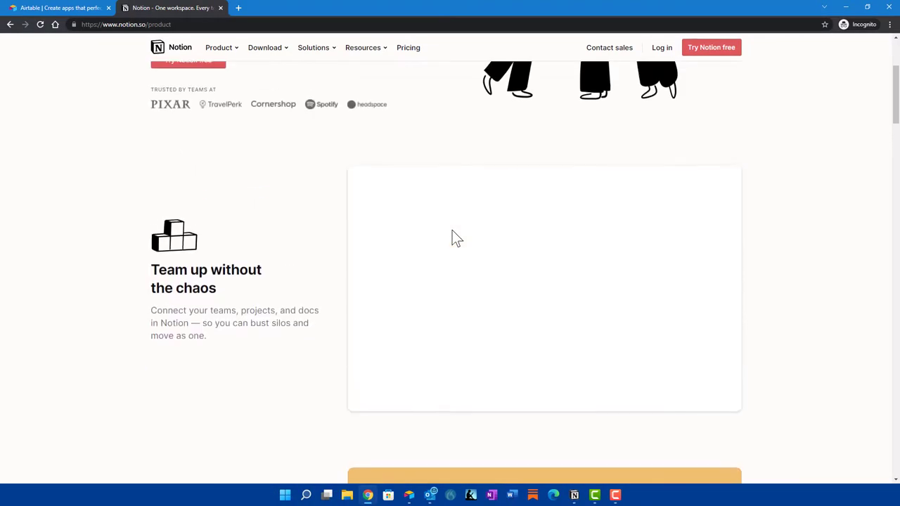
scroll(452, 237, up, 3)
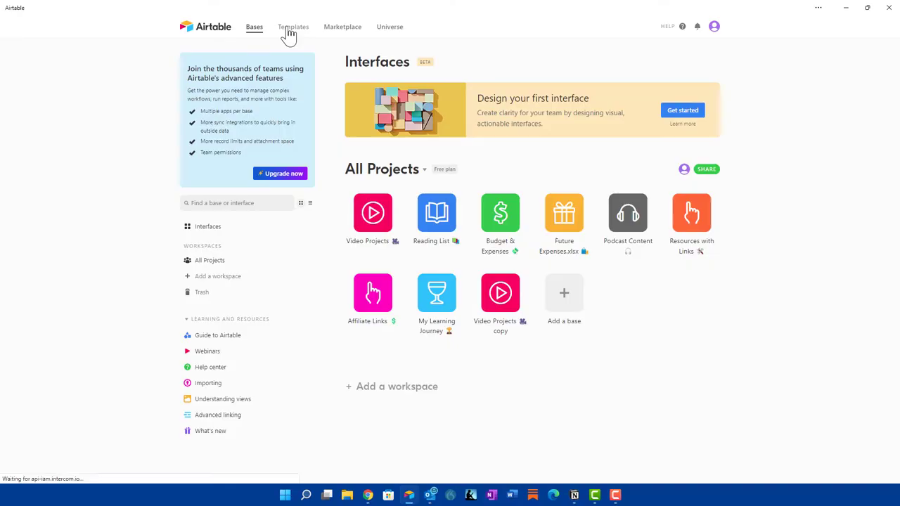
Open Airtable's Templates gallery and scroll through its template categories.
click(288, 34)
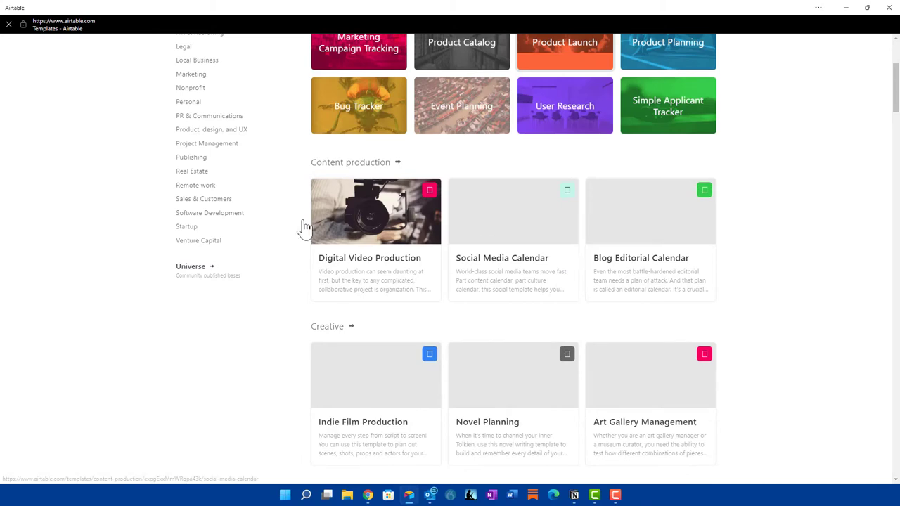
scroll(407, 236, down, 1)
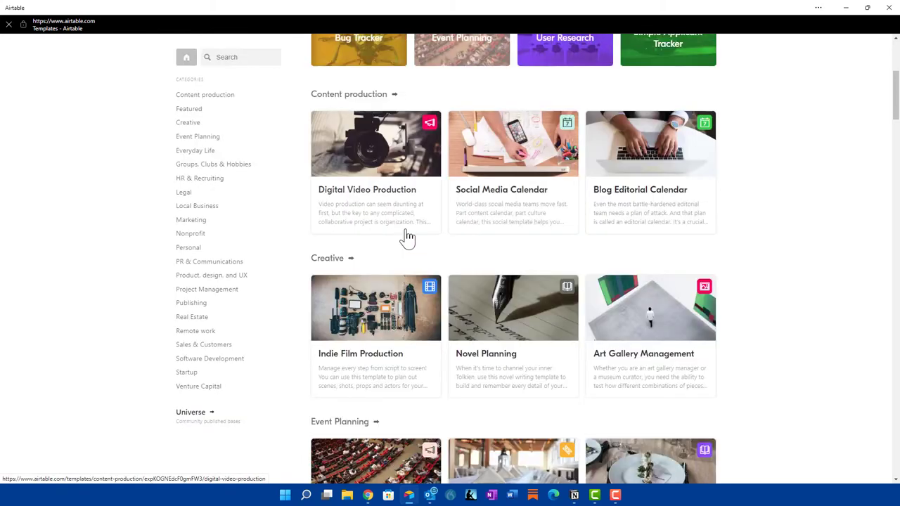
scroll(729, 377, down, 12)
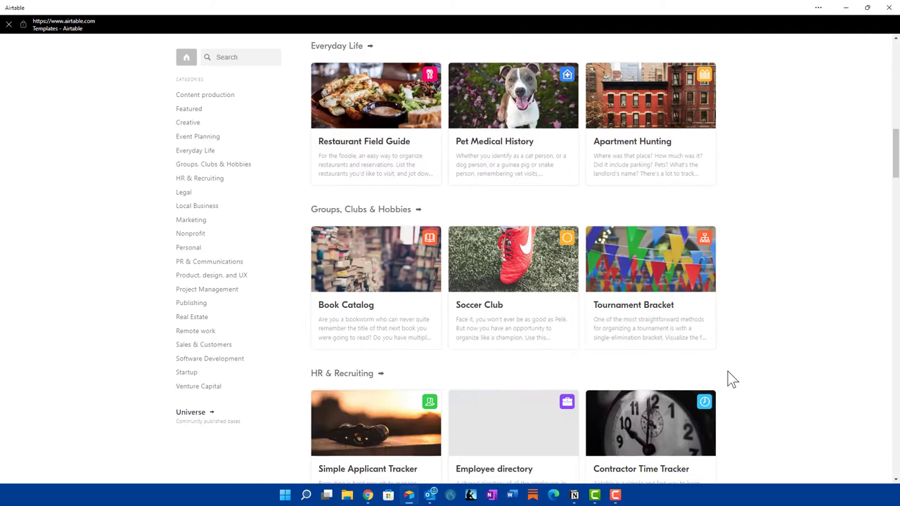
scroll(729, 375, down, 3)
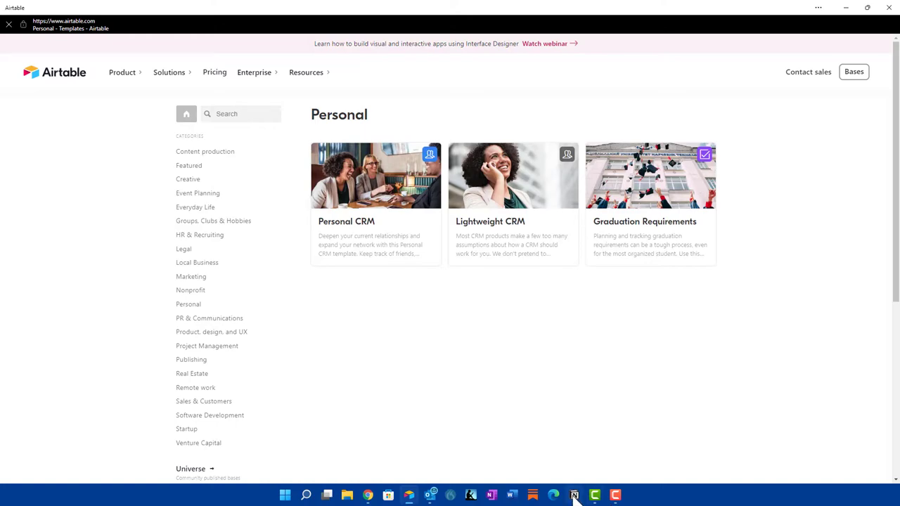
In Notion's template gallery, expand the Design, Student and Other categories.
click(573, 496)
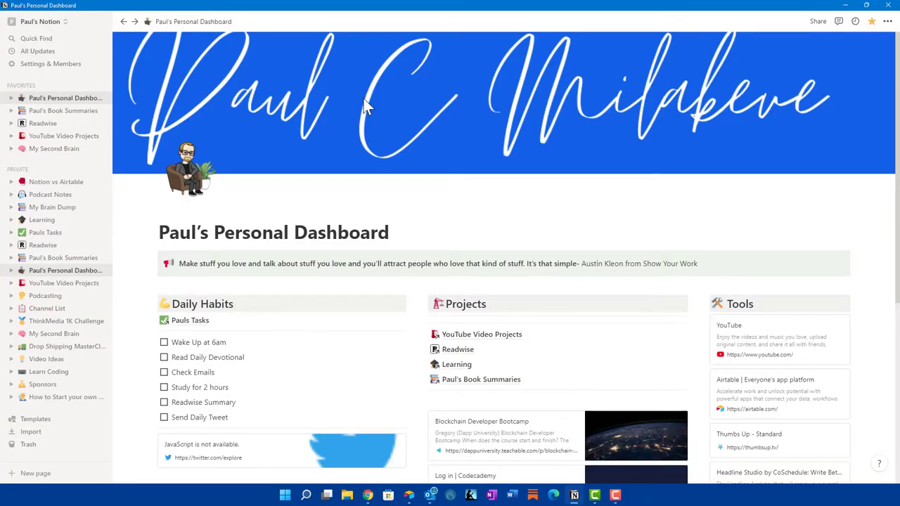
click(37, 424)
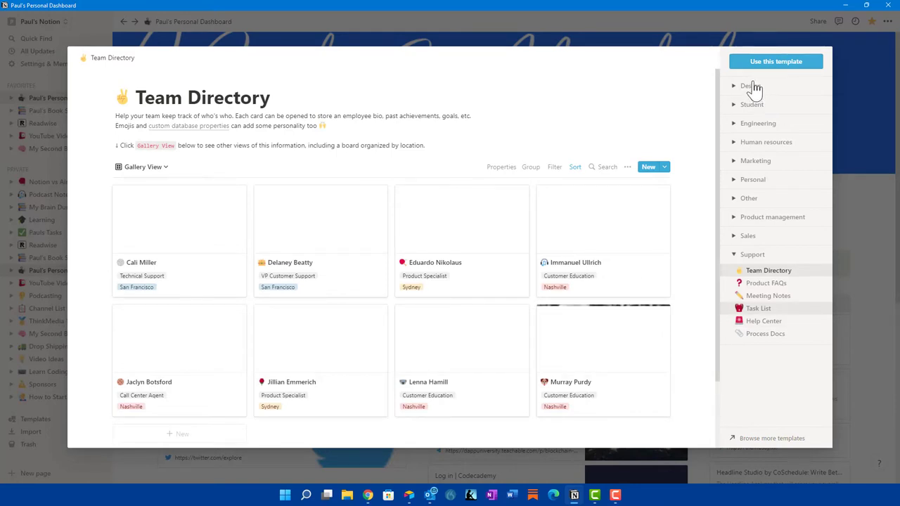
click(733, 87)
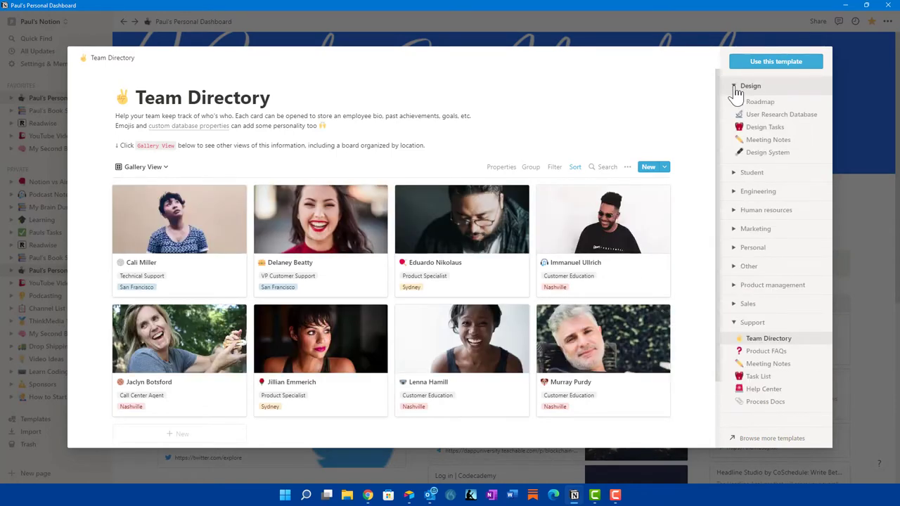
click(731, 180)
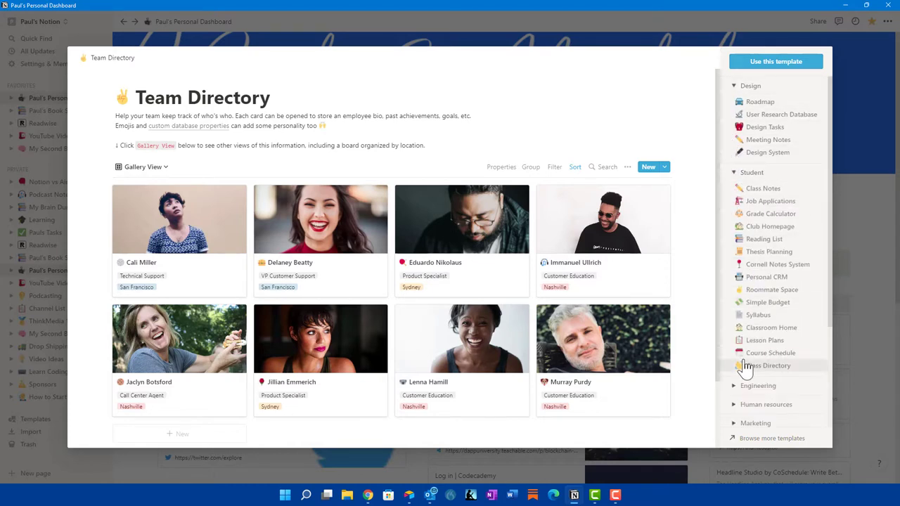
scroll(738, 351, down, 3)
click(731, 281)
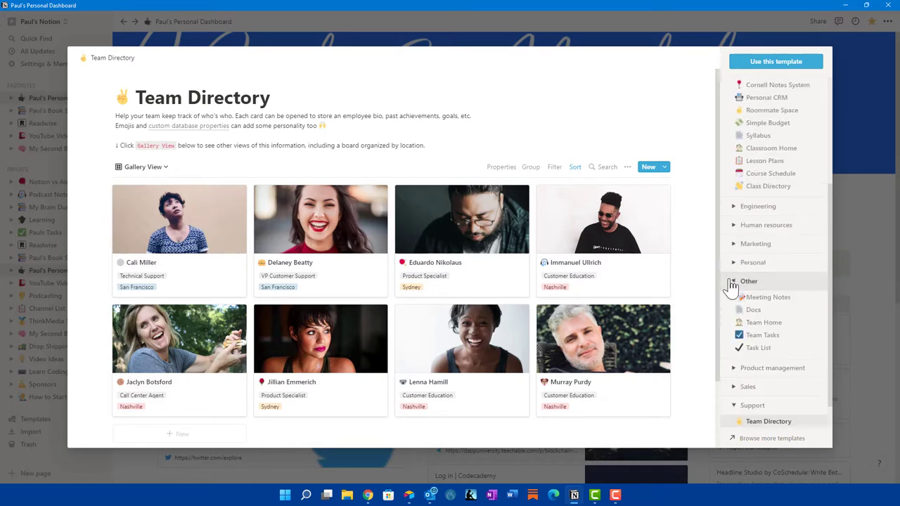
scroll(747, 318, down, 1)
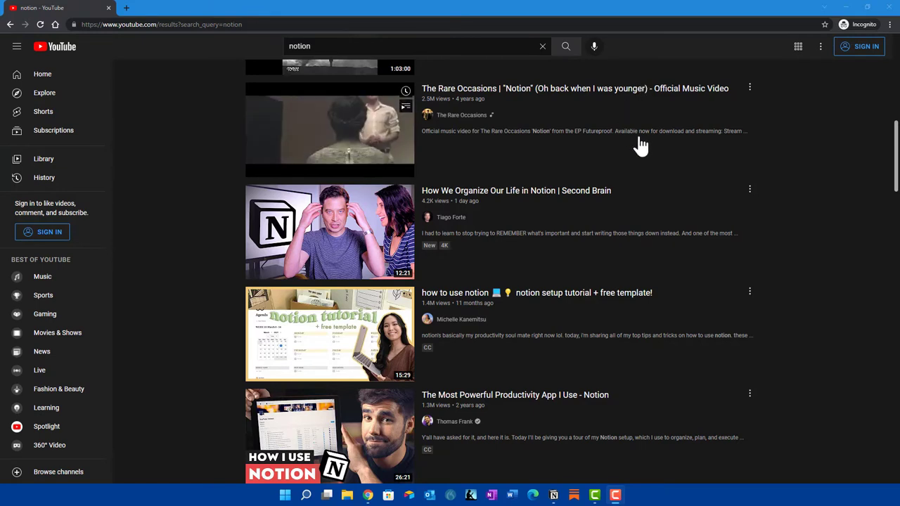
Scroll down the YouTube search results for notion.
drag(892, 156, 887, 358)
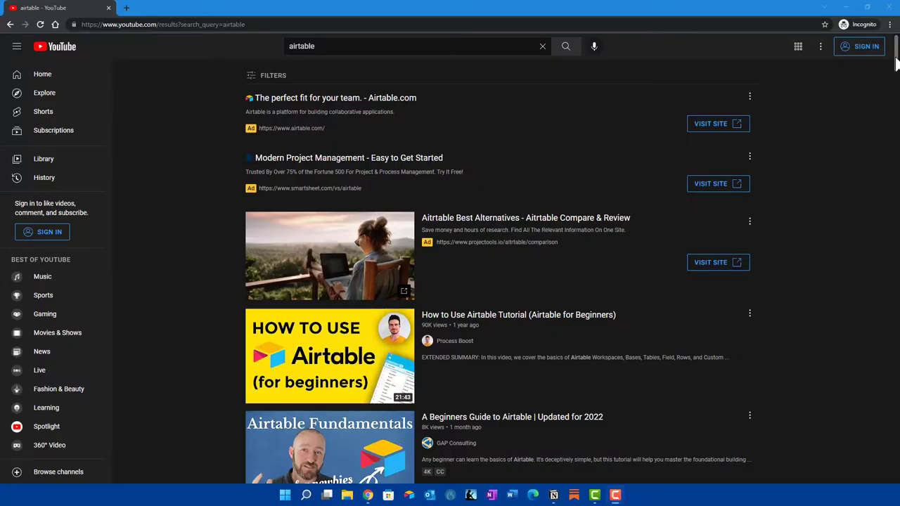
Scroll the YouTube search results for airtable.
drag(896, 64, 874, 65)
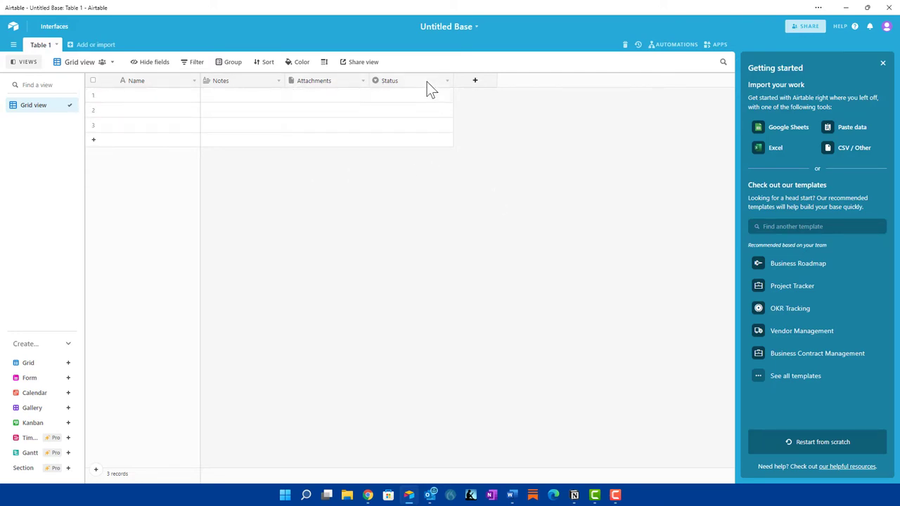
Return to Airtable's All Projects home, which now lists Untitled Base.
click(16, 29)
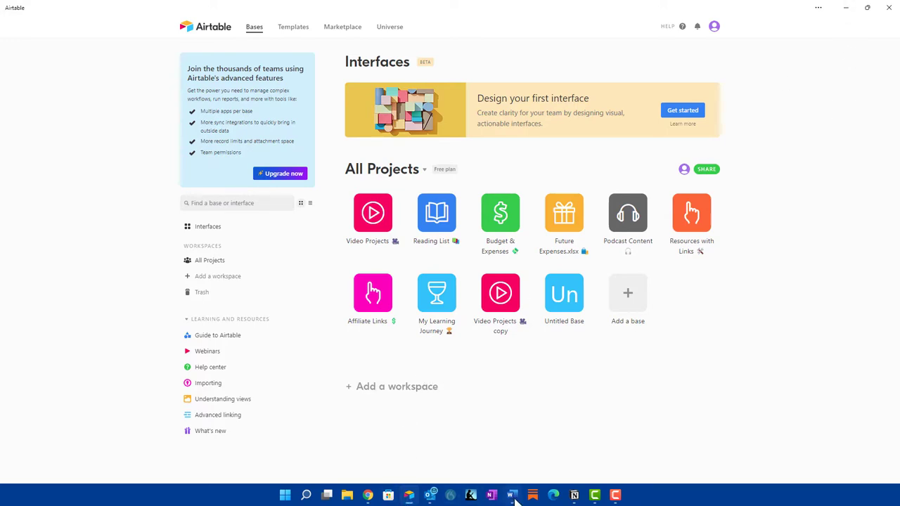
Bring up Notion's Personal Dashboard and dismiss the page-icon picker without changing it.
click(573, 495)
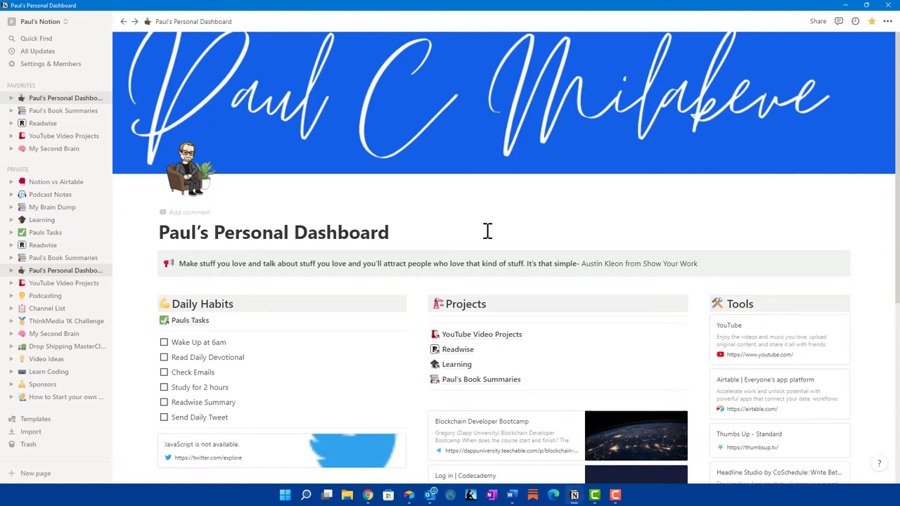
mouse_move(692, 111)
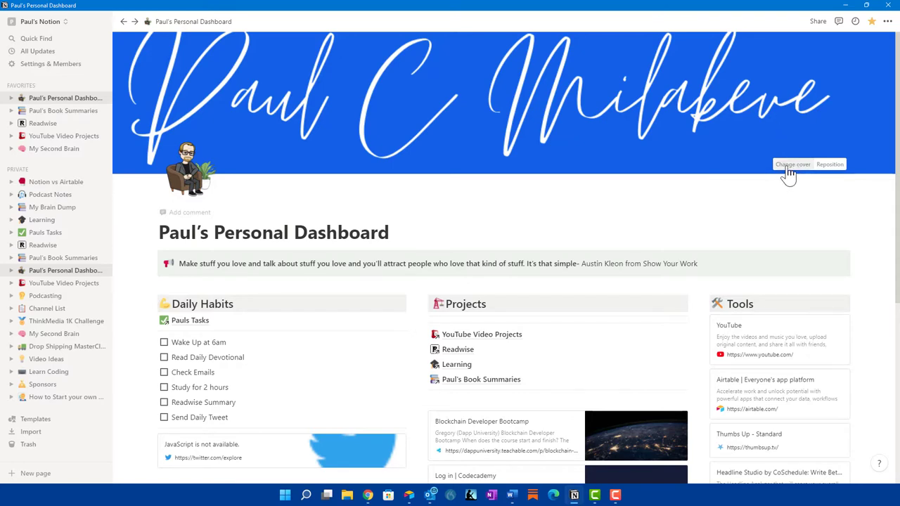
click(191, 180)
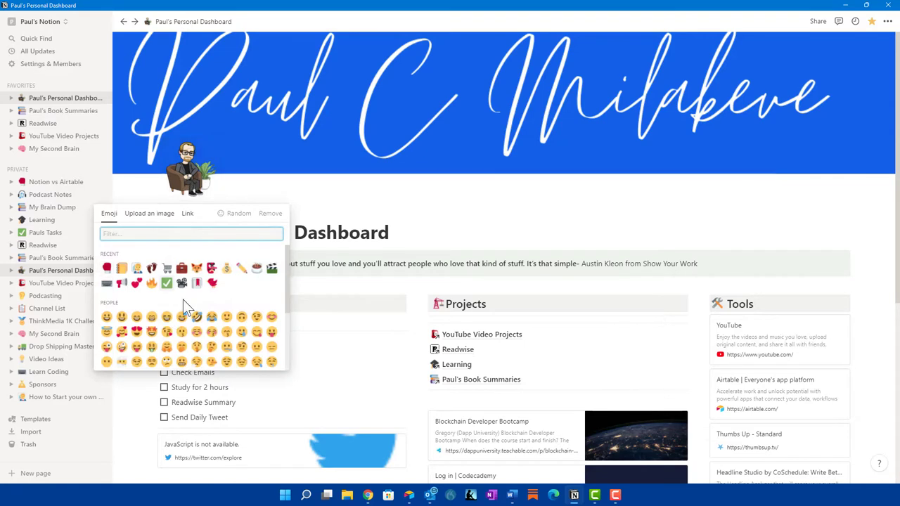
click(417, 234)
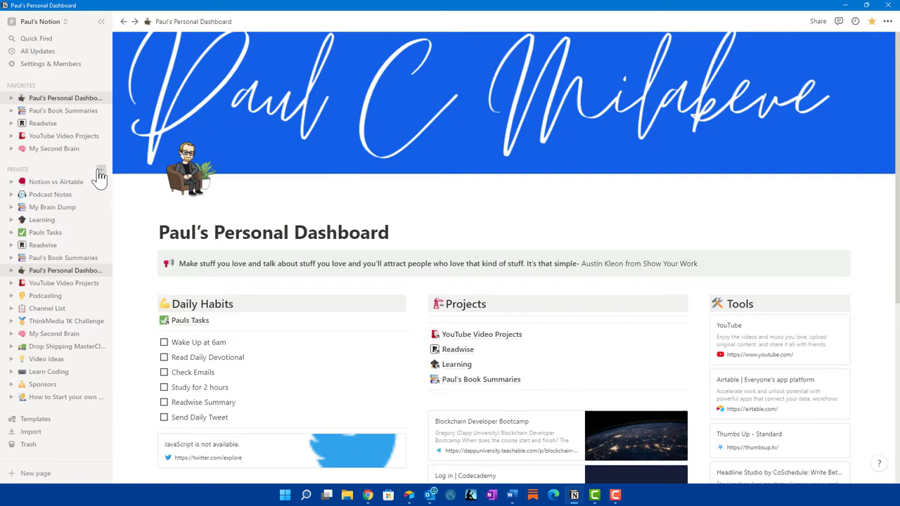
Create a new Untitled page under Private in Notion's sidebar.
click(100, 173)
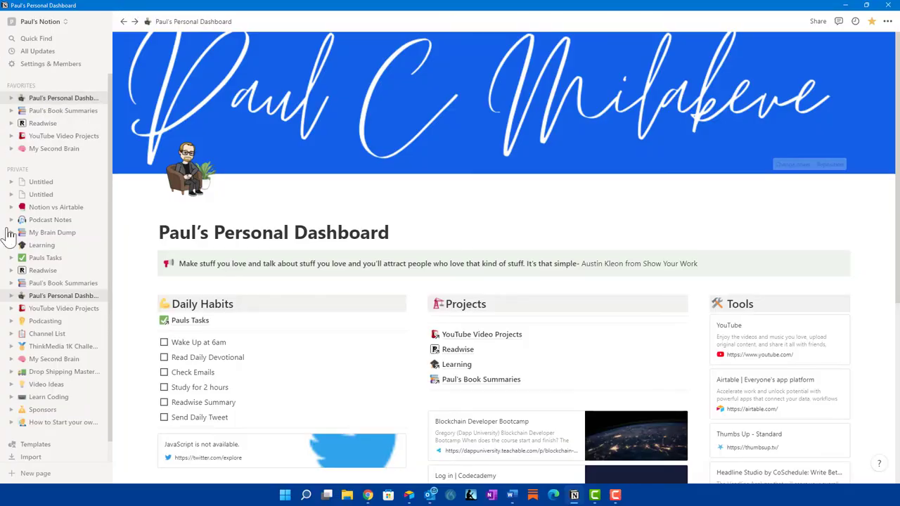
Open the YouTube Video Projects database and show it as a table.
click(64, 316)
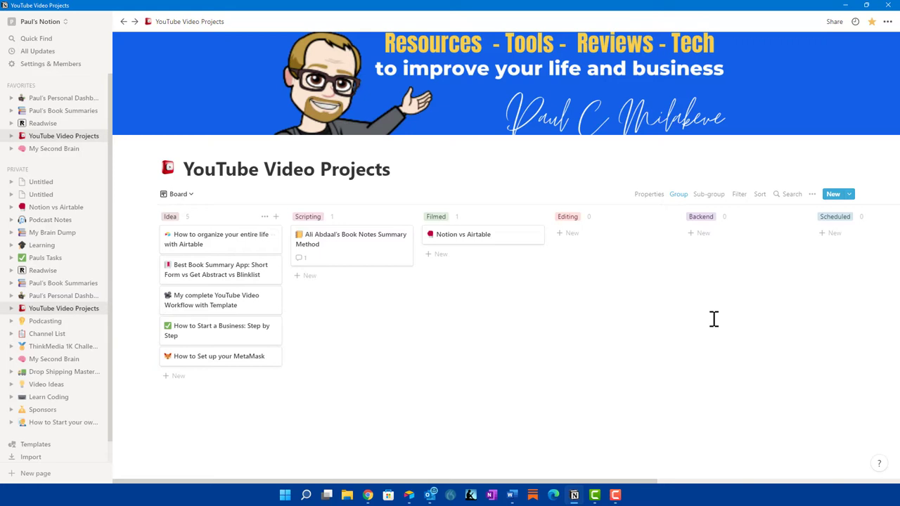
click(191, 196)
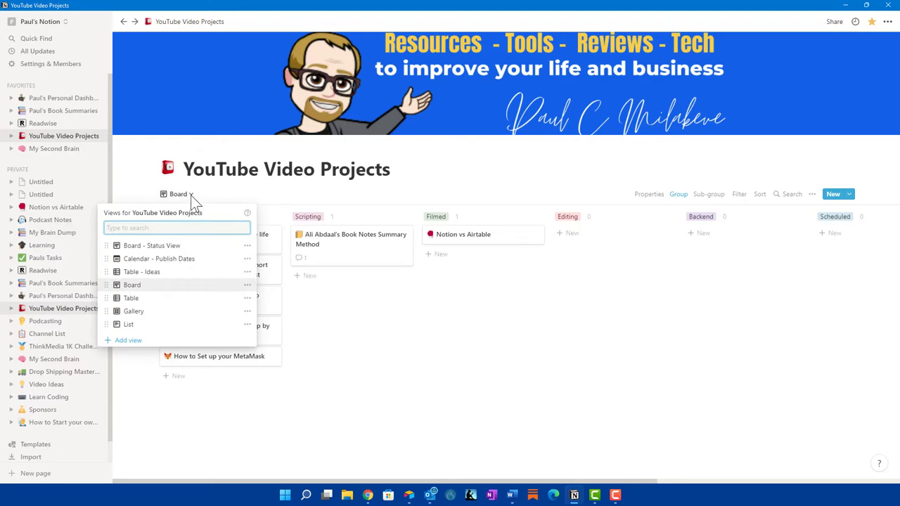
click(145, 301)
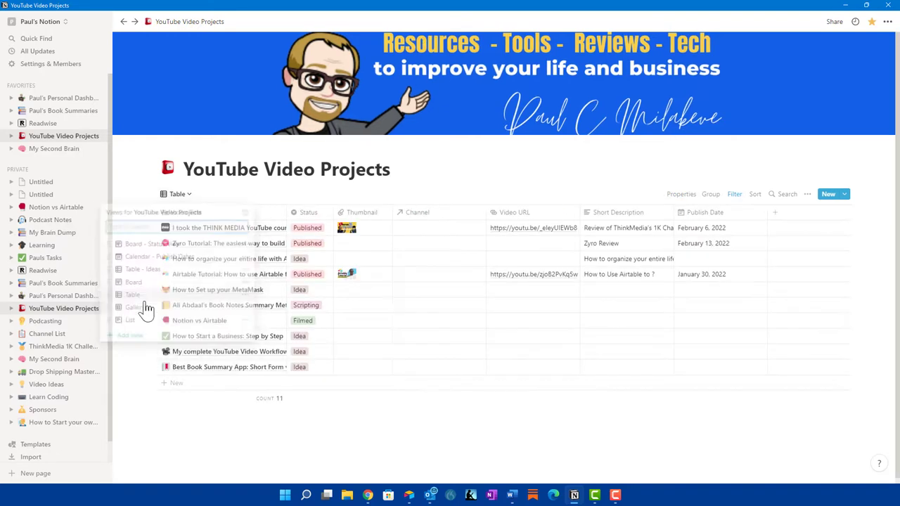
Switch the Video Projects database to Gallery, then List, then bring Airtable forward.
click(190, 198)
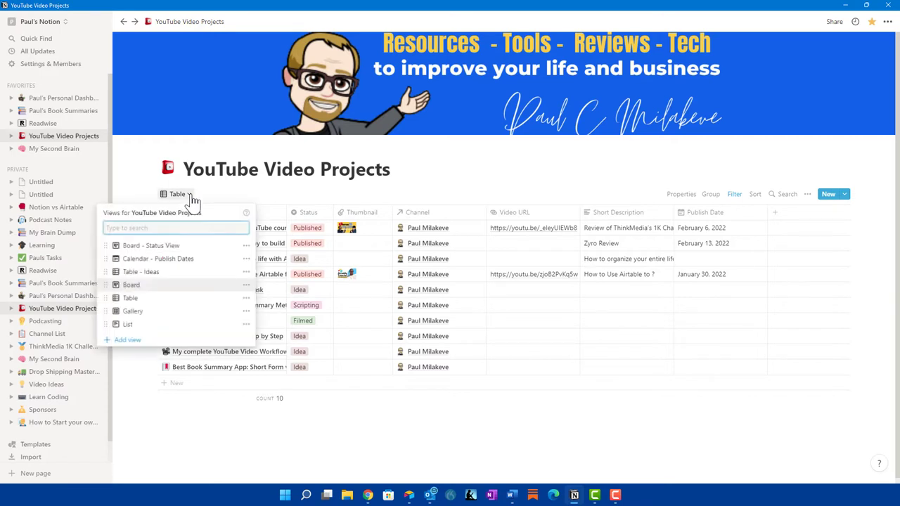
click(134, 312)
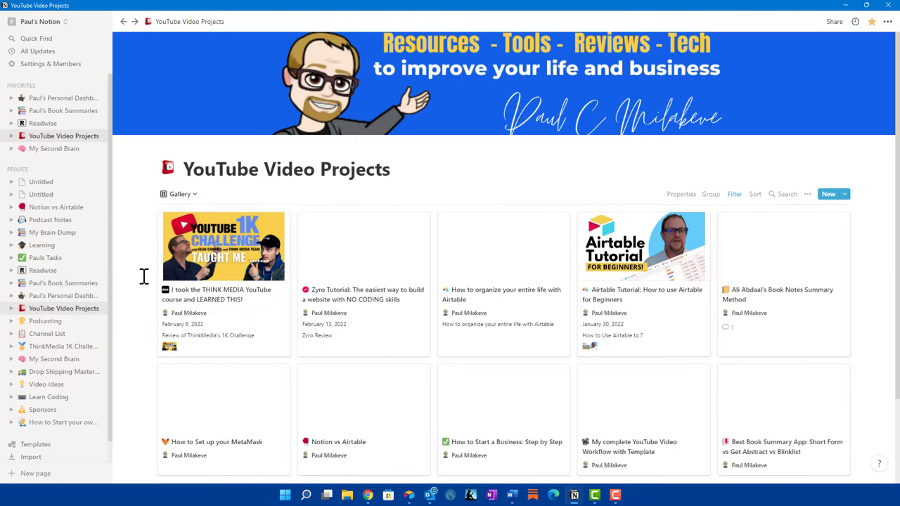
click(181, 194)
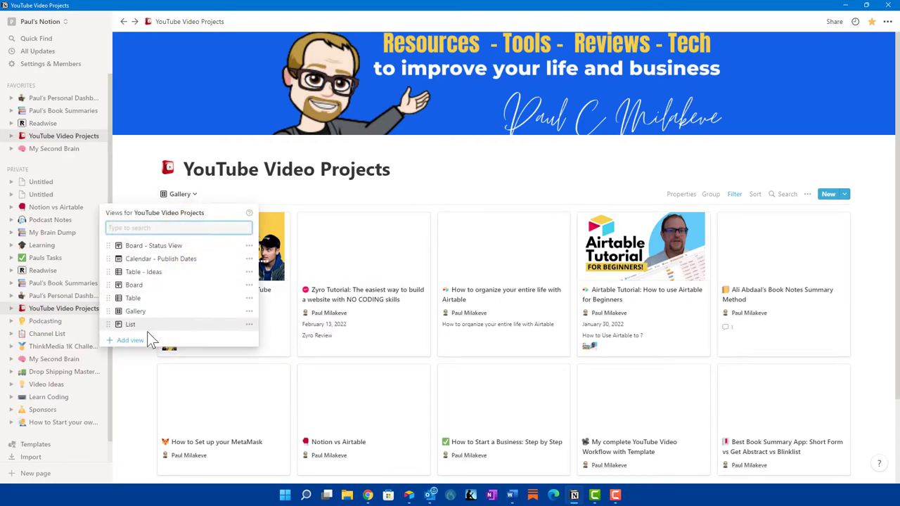
click(148, 326)
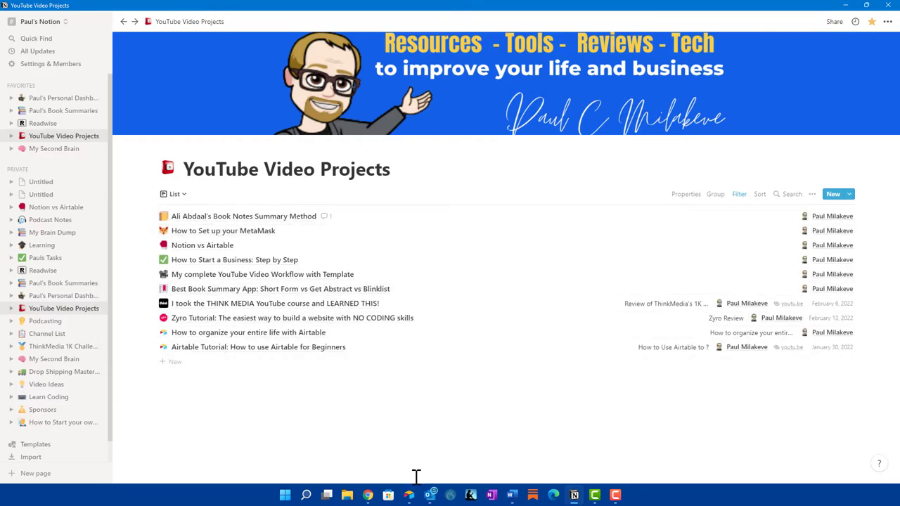
click(409, 495)
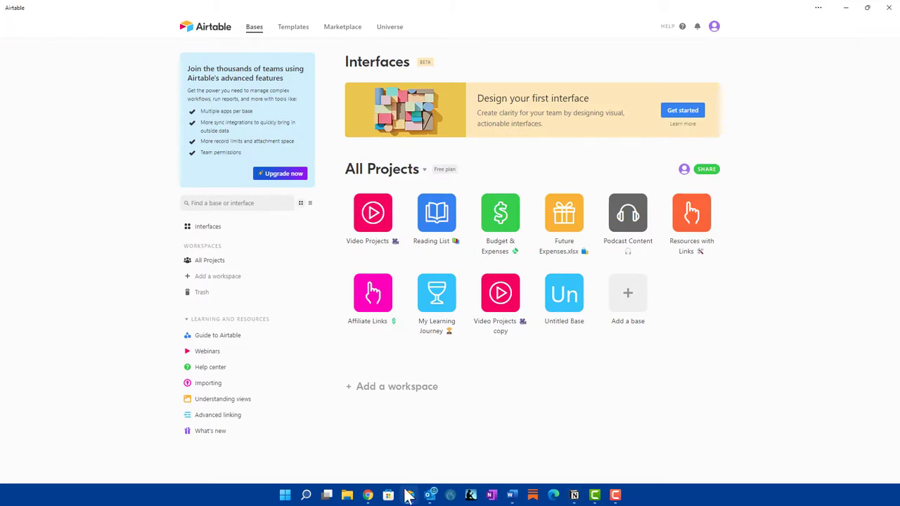
Open the Video Projects copy base and view it as Kanban, Calendar and Gallery.
click(507, 293)
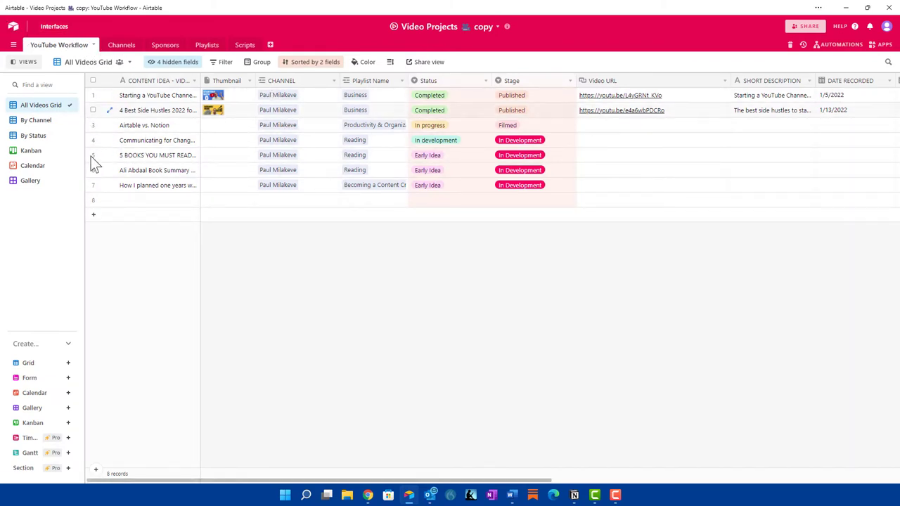
click(26, 152)
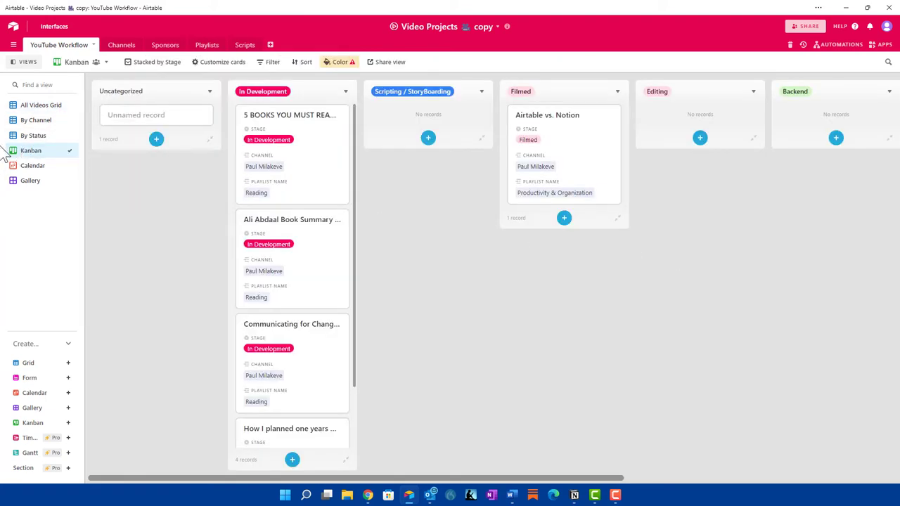
click(44, 168)
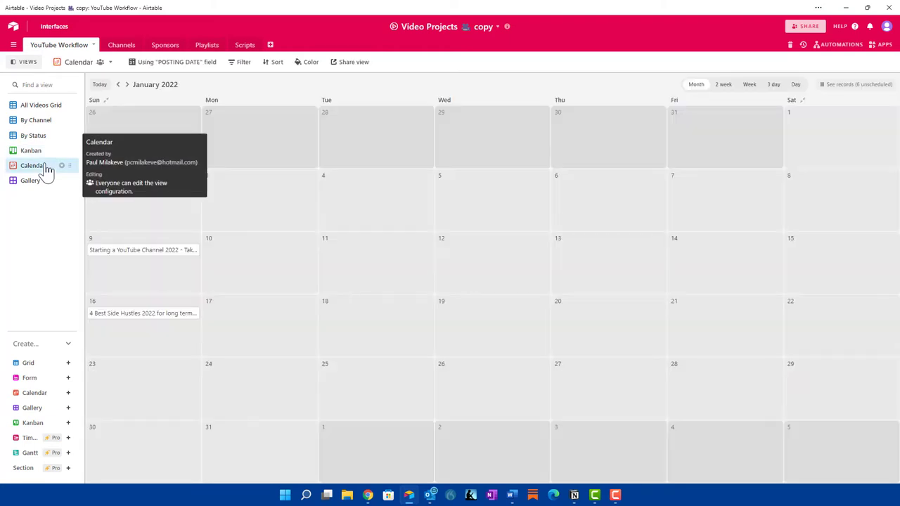
click(44, 185)
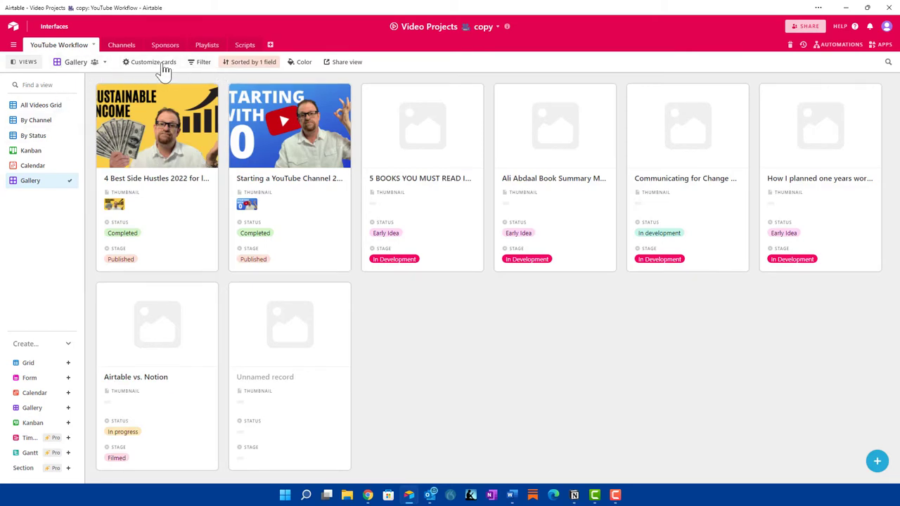
Create a new grid view named Grid 4.
click(32, 364)
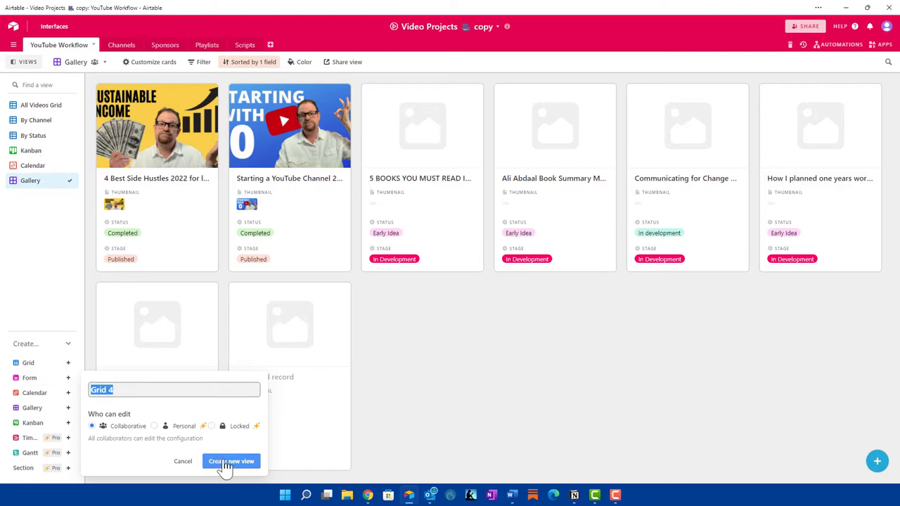
click(227, 462)
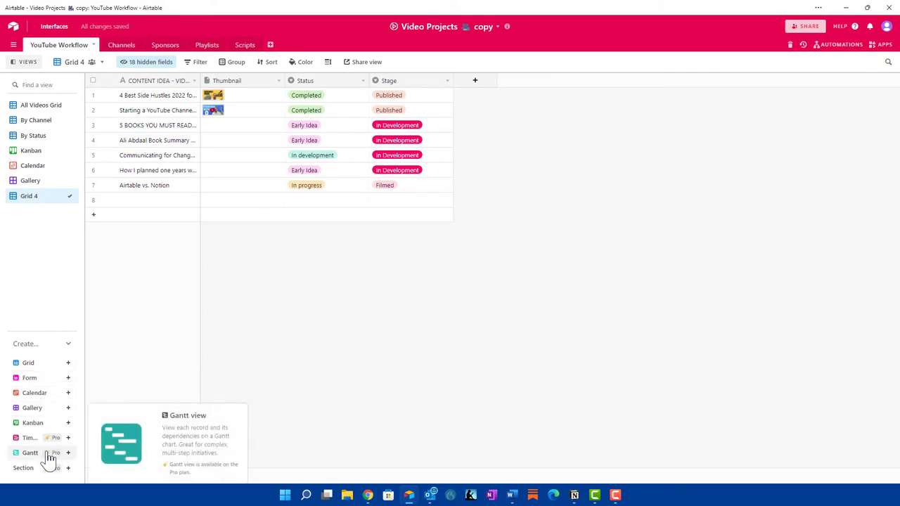
mouse_move(35, 442)
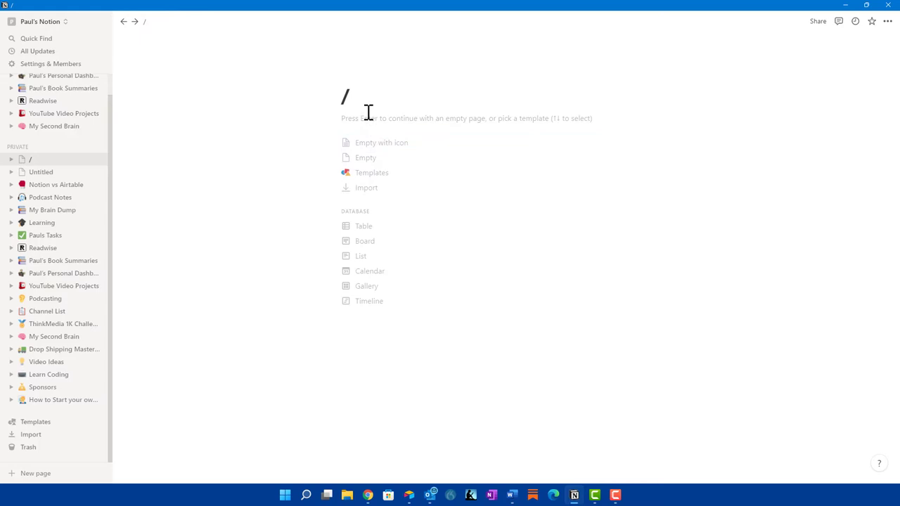
Start the page as Empty with icon and browse the slash menu's block and embed types.
click(363, 145)
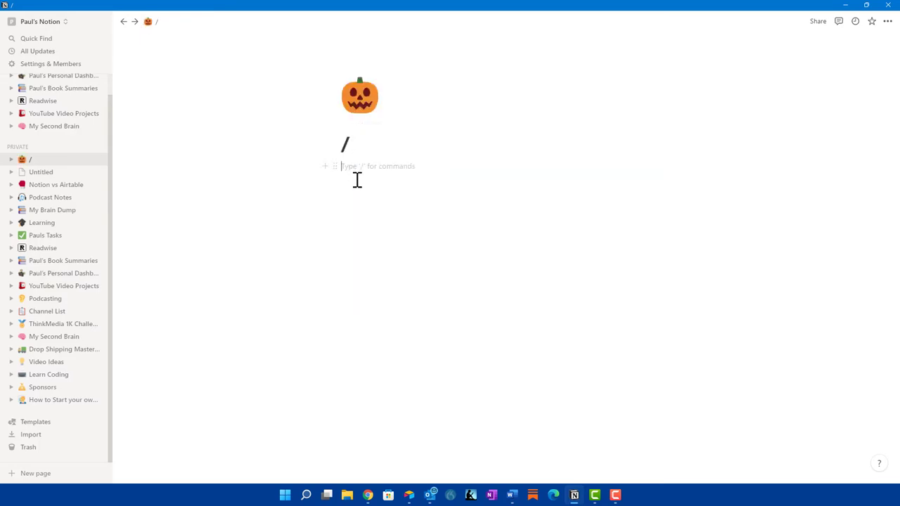
text(/)
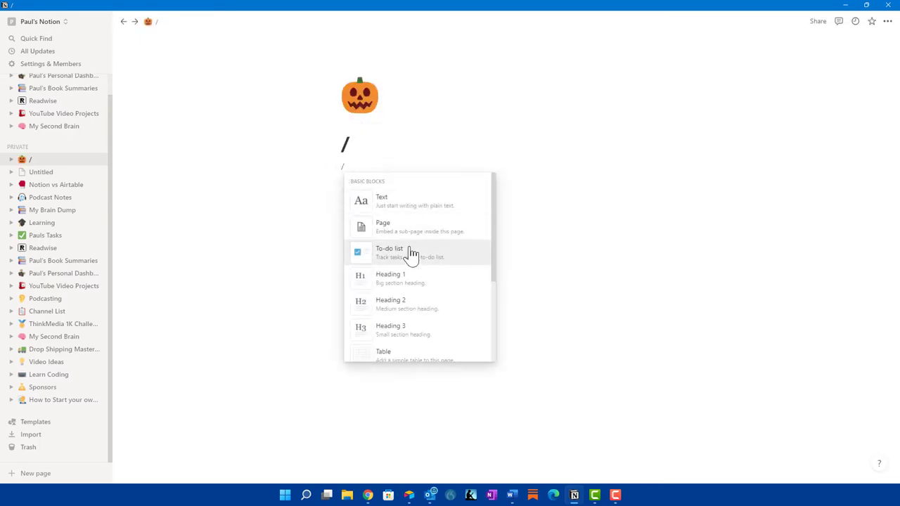
scroll(436, 250, down, 4)
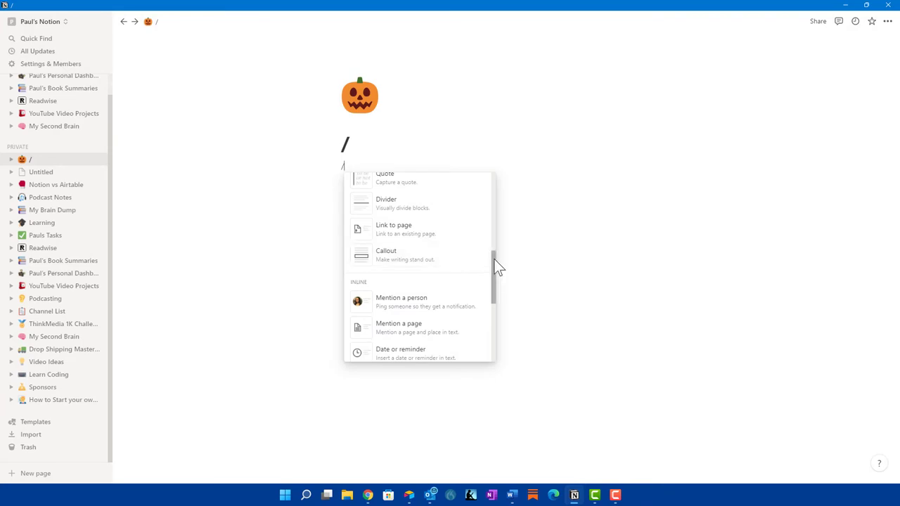
scroll(494, 281, down, 3)
scroll(494, 309, down, 6)
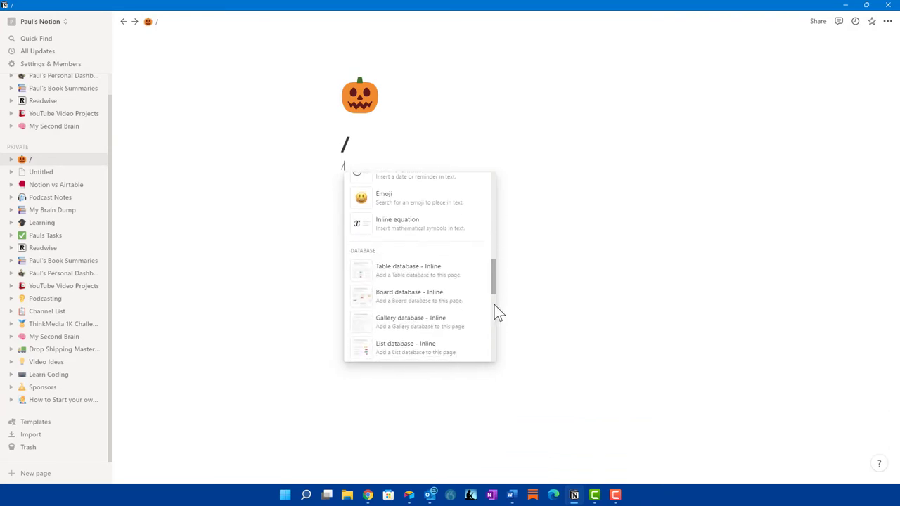
scroll(492, 379, down, 2)
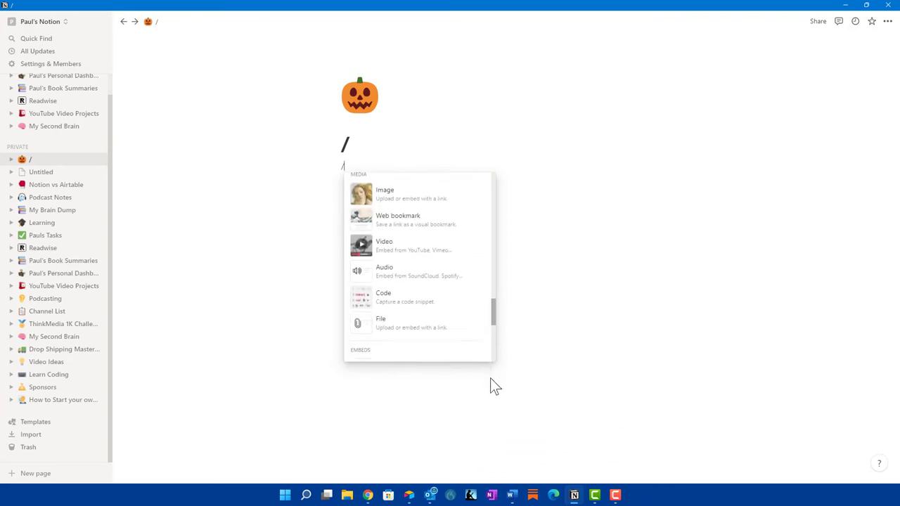
scroll(492, 391, down, 2)
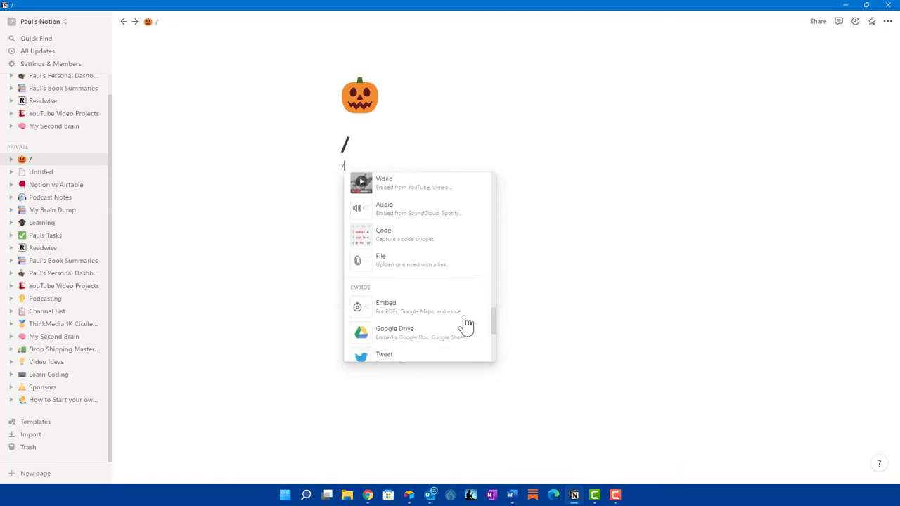
scroll(466, 323, down, 1)
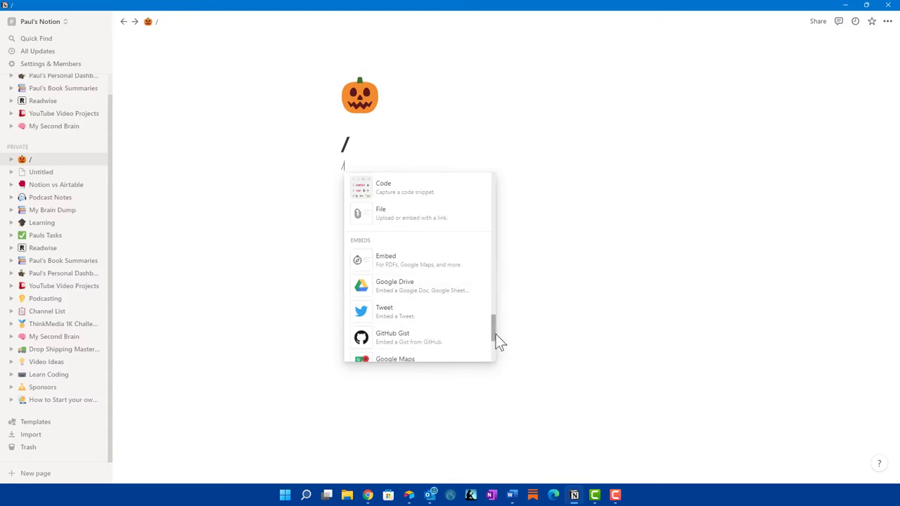
scroll(494, 341, down, 2)
scroll(496, 355, down, 1)
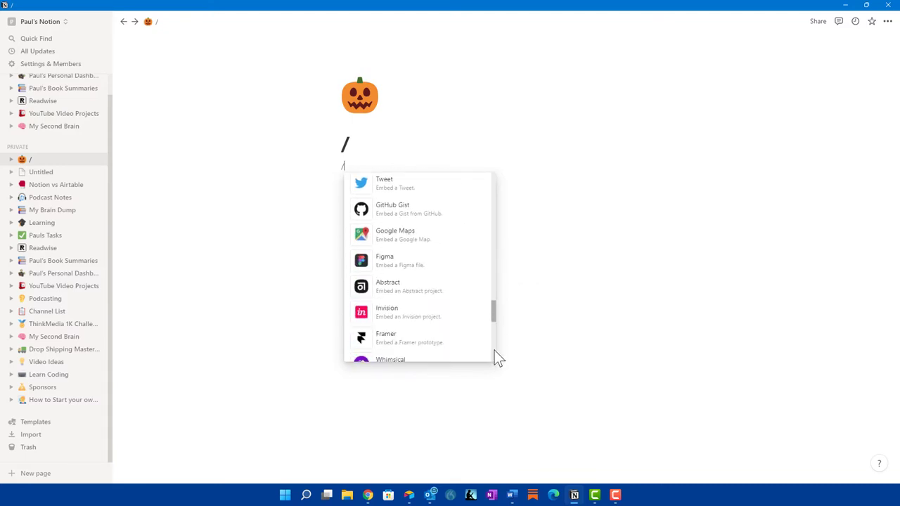
scroll(496, 355, down, 3)
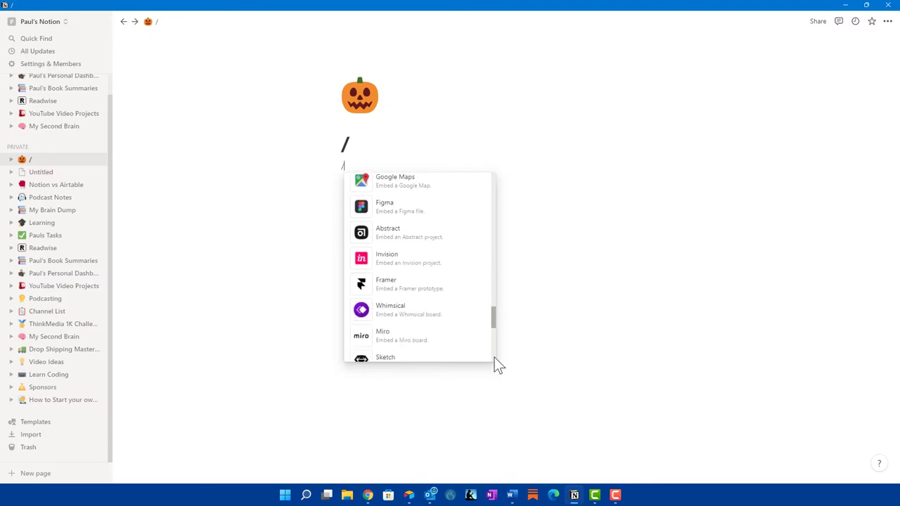
scroll(497, 369, down, 1)
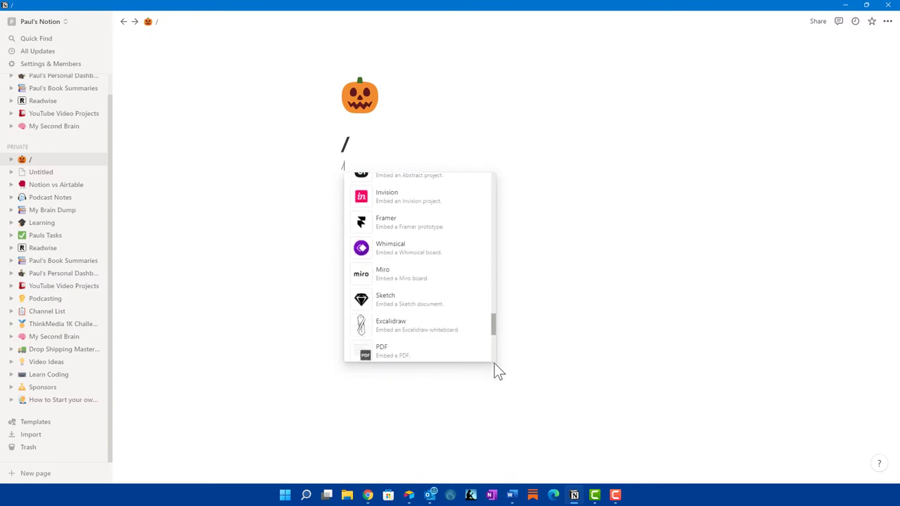
scroll(494, 370, down, 3)
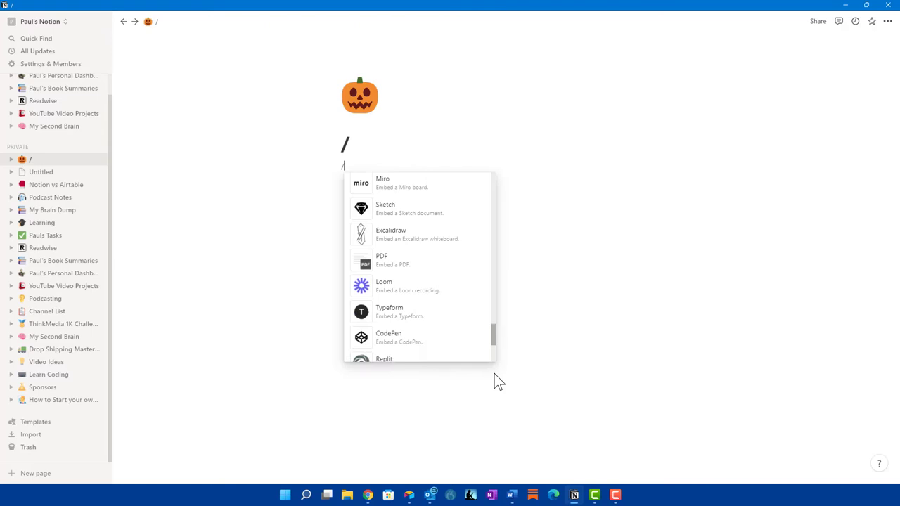
scroll(494, 388, down, 2)
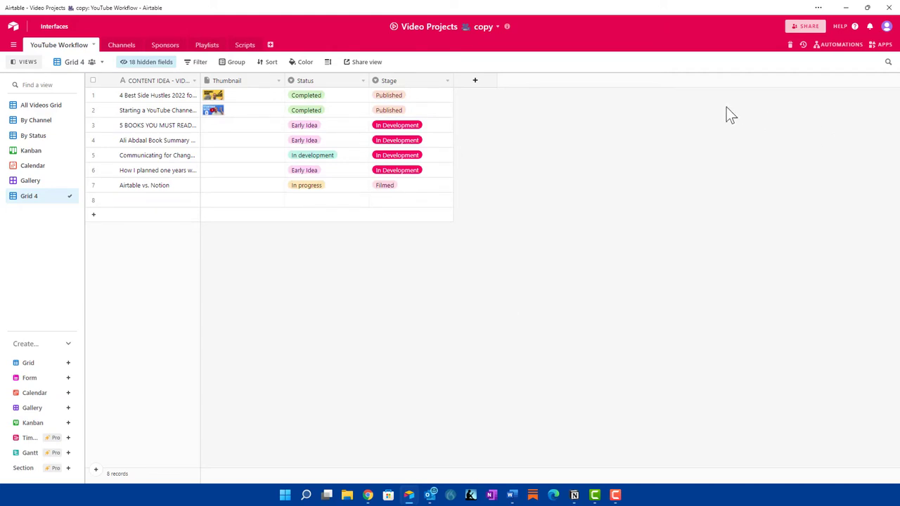
Open the base's apps panel and go to the Airtable Marketplace.
click(882, 46)
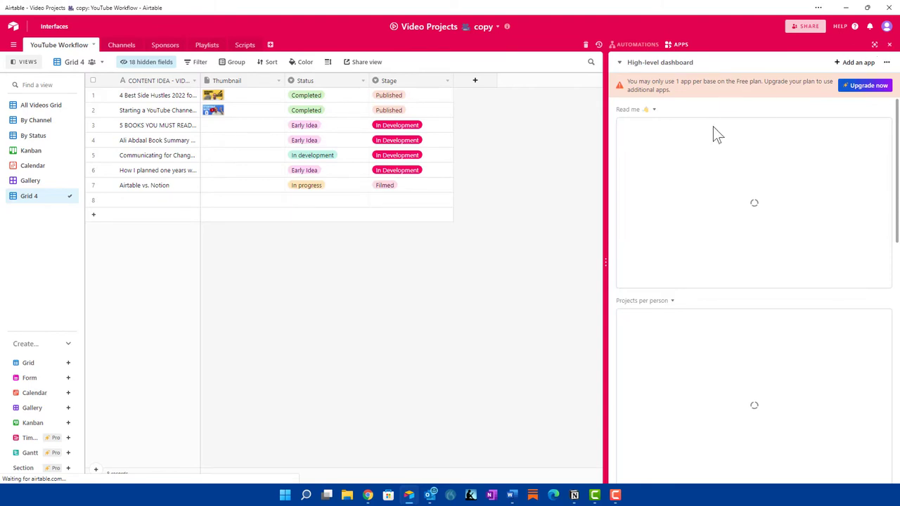
click(856, 63)
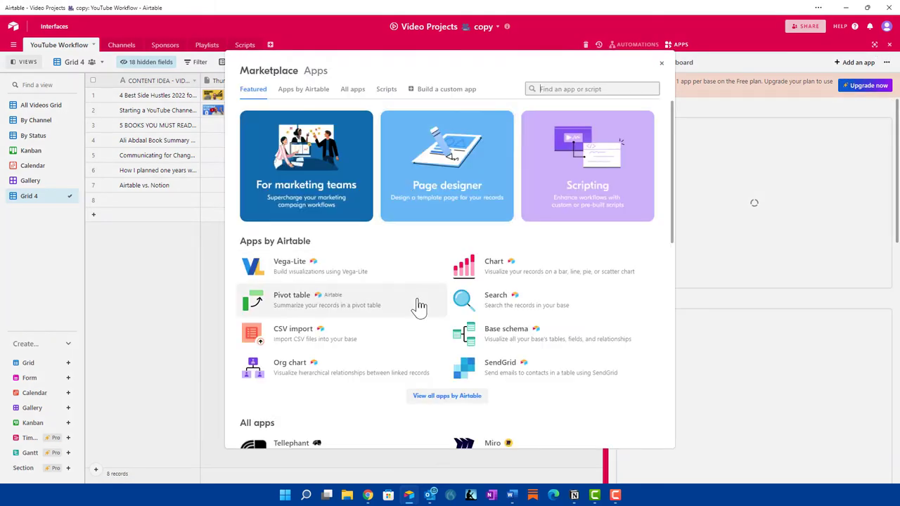
scroll(415, 303, down, 3)
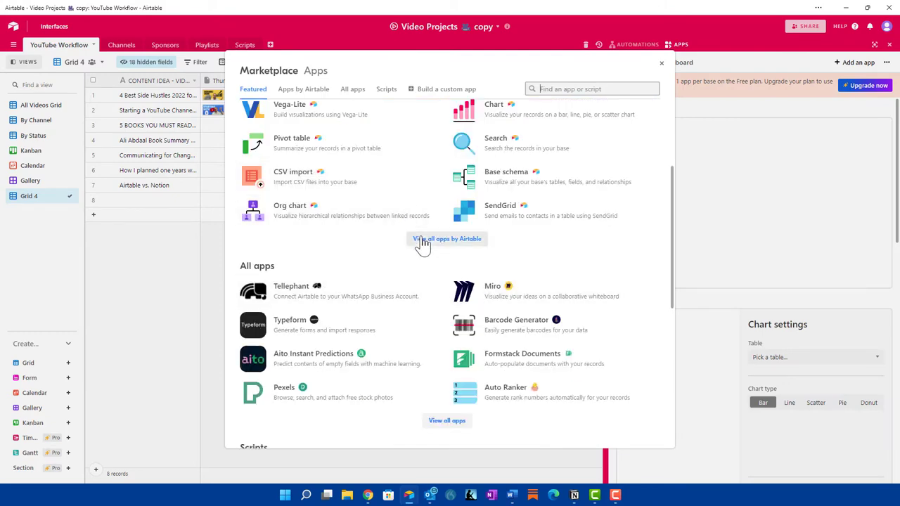
Show All apps in the Marketplace and scroll through the full catalogue.
click(447, 421)
scroll(481, 329, down, 4)
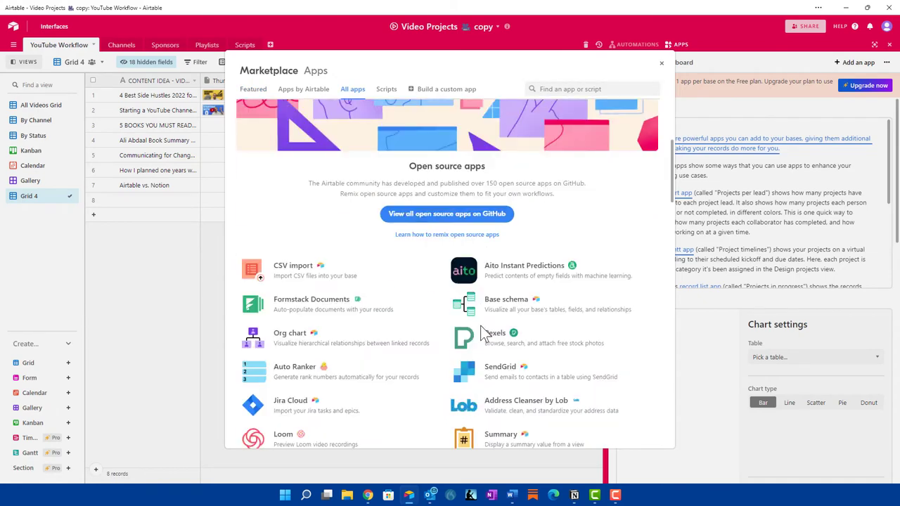
scroll(484, 333, down, 3)
scroll(484, 334, down, 7)
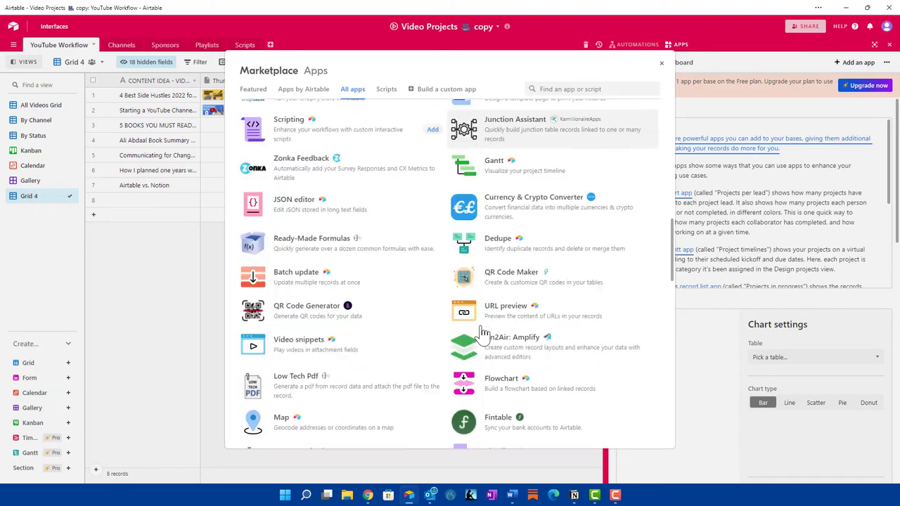
scroll(482, 335, down, 3)
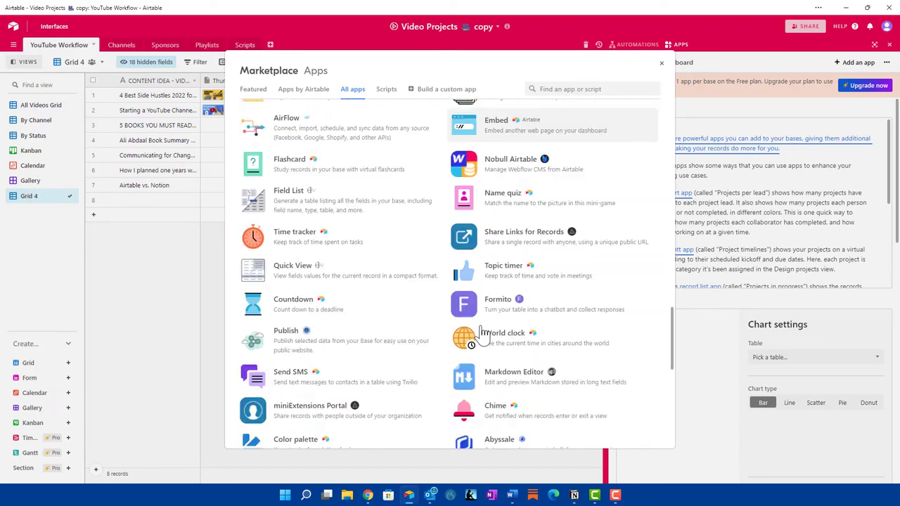
scroll(482, 334, down, 3)
scroll(482, 335, down, 1)
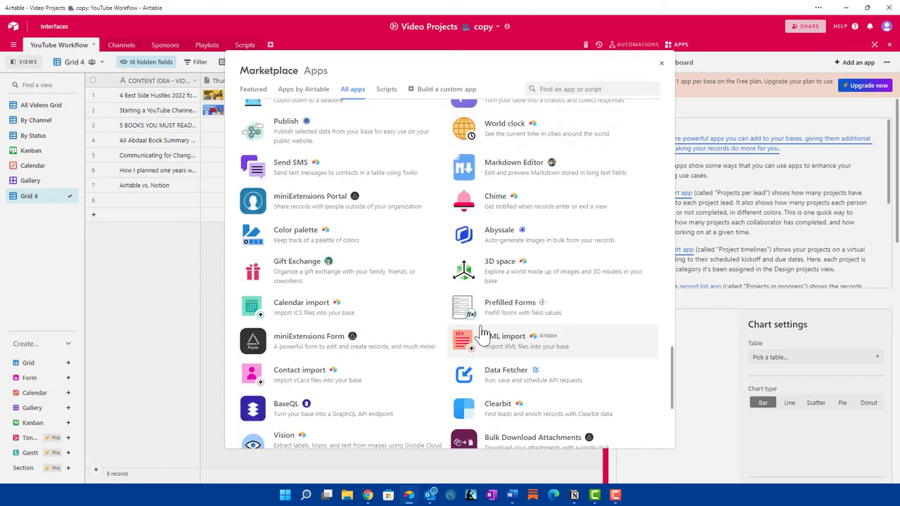
scroll(482, 334, down, 3)
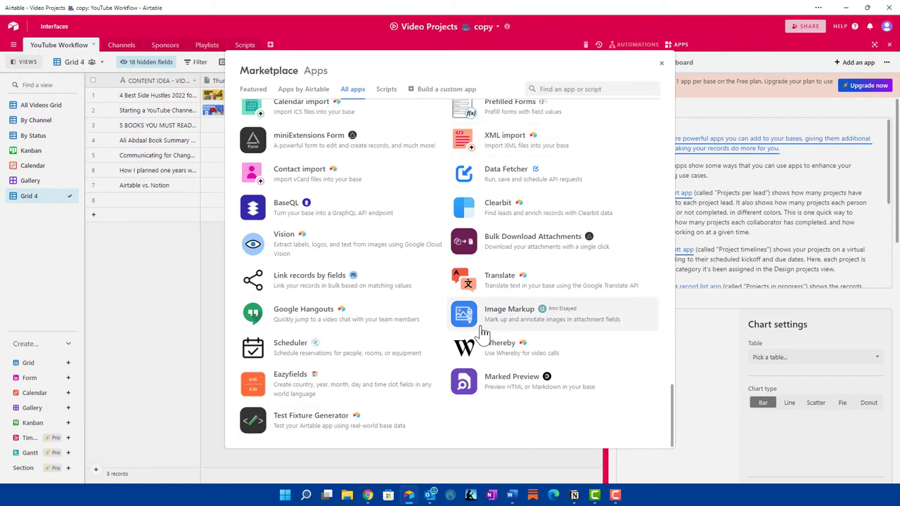
scroll(482, 335, up, 4)
scroll(482, 333, up, 4)
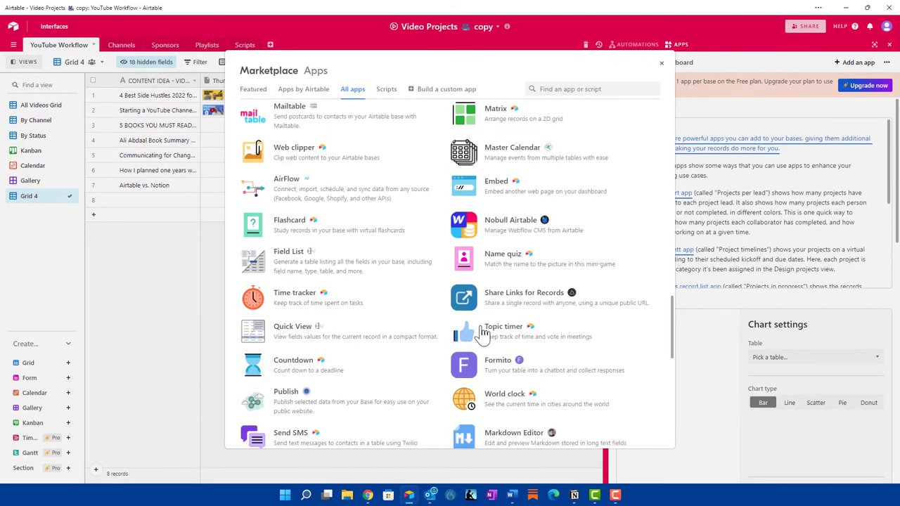
scroll(482, 334, down, 10)
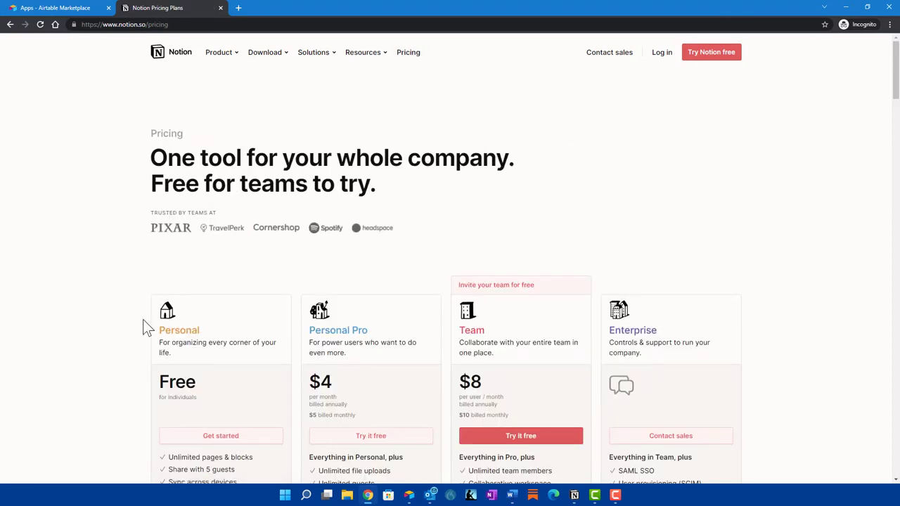
Scroll through Notion's four plan cards and the 'Compare plans & features' table.
scroll(146, 327, down, 2)
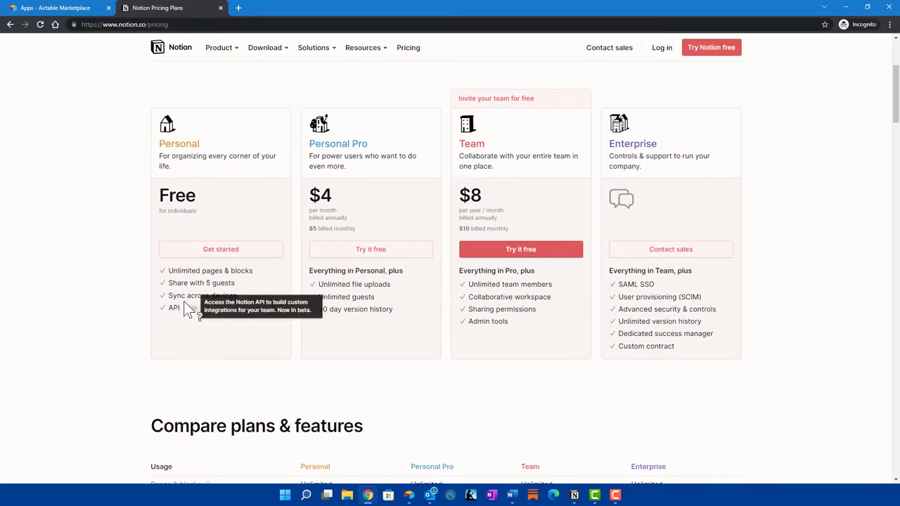
scroll(160, 357, down, 3)
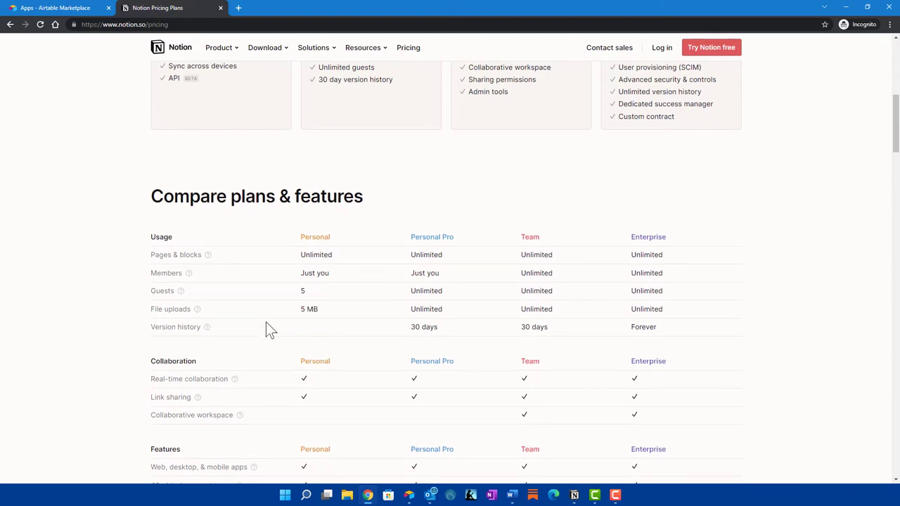
mouse_move(198, 312)
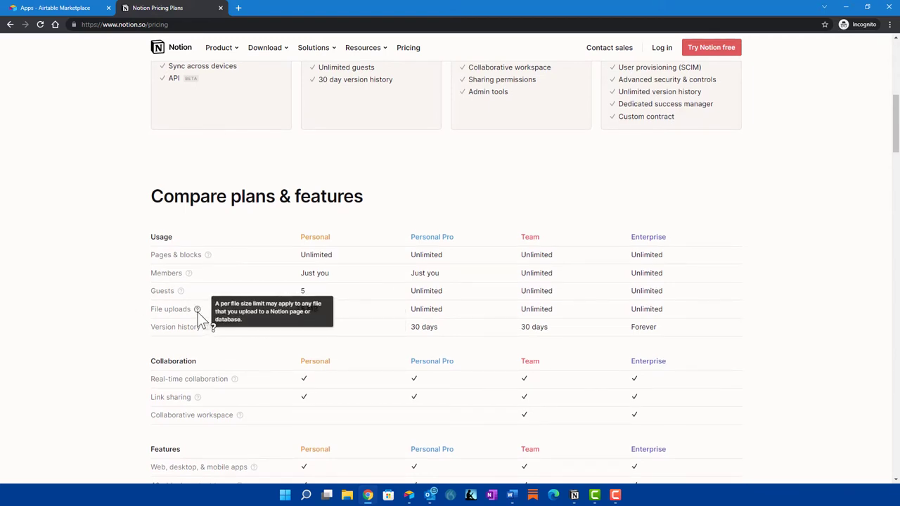
scroll(182, 380, down, 2)
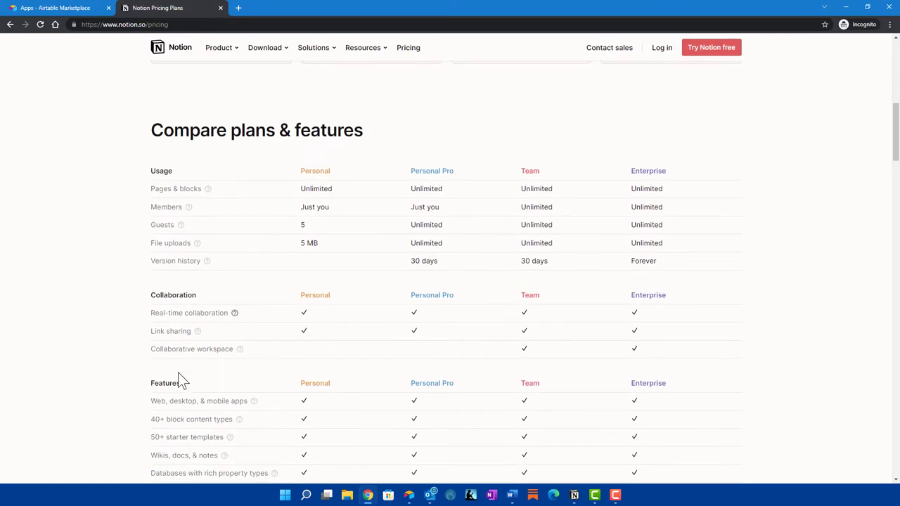
scroll(181, 379, down, 3)
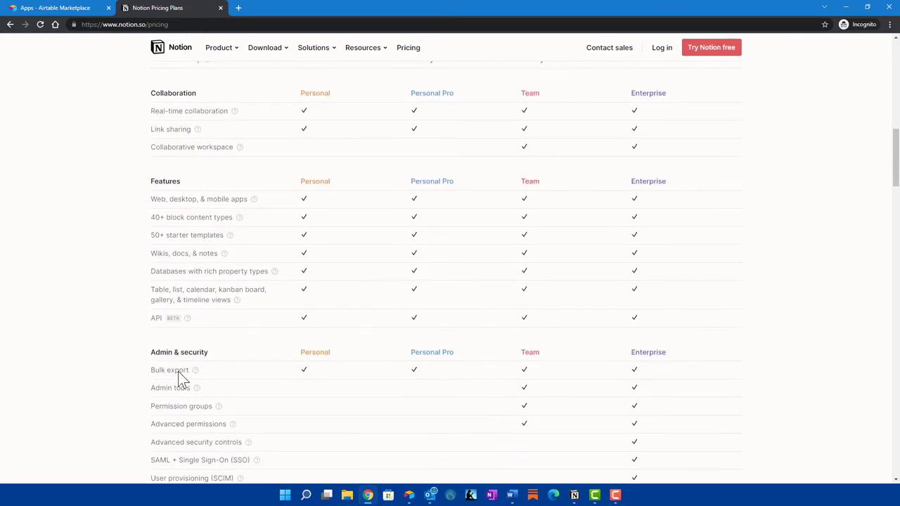
scroll(180, 373, up, 6)
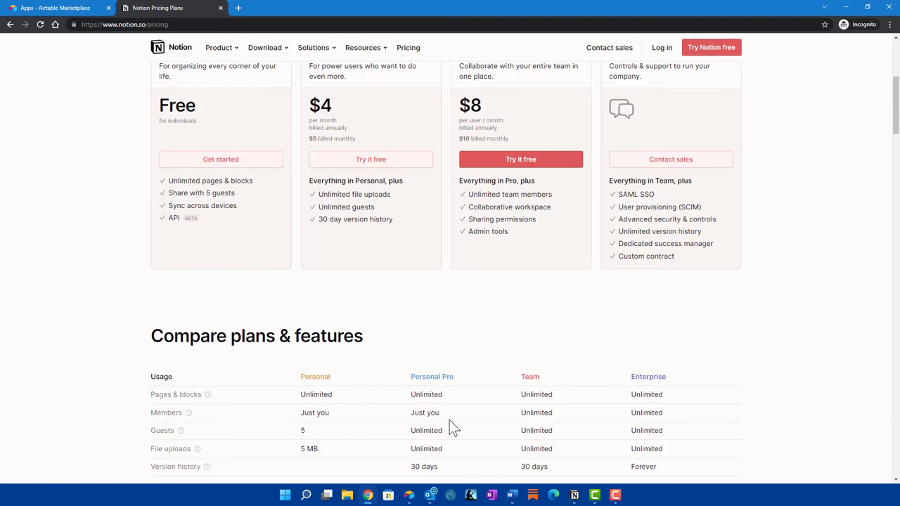
scroll(445, 419, down, 1)
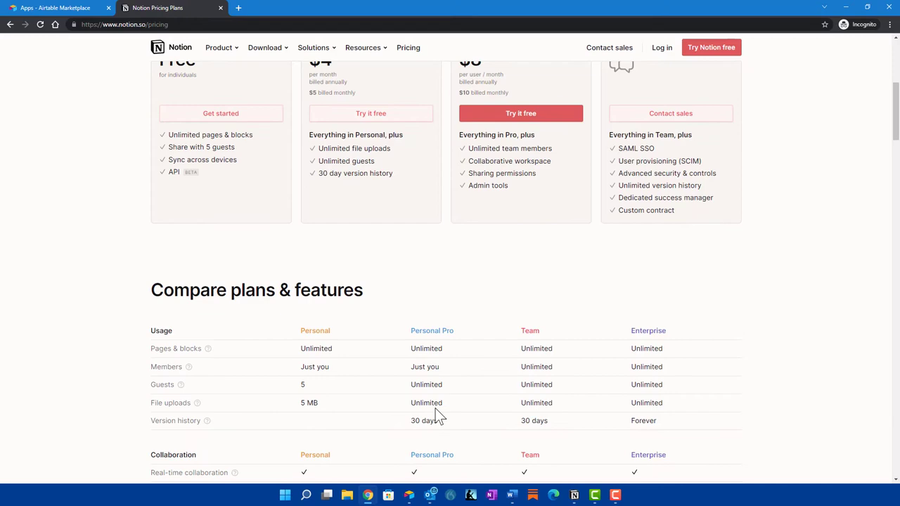
scroll(437, 416, down, 2)
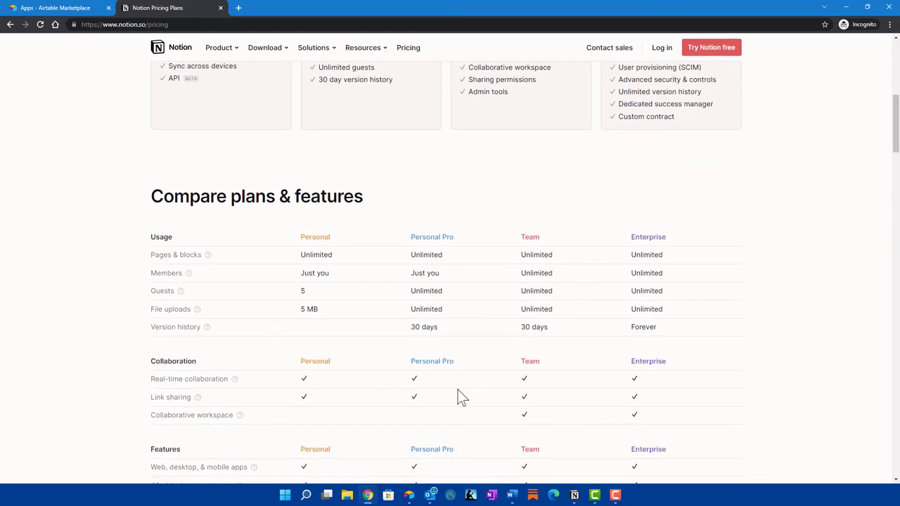
scroll(450, 408, up, 8)
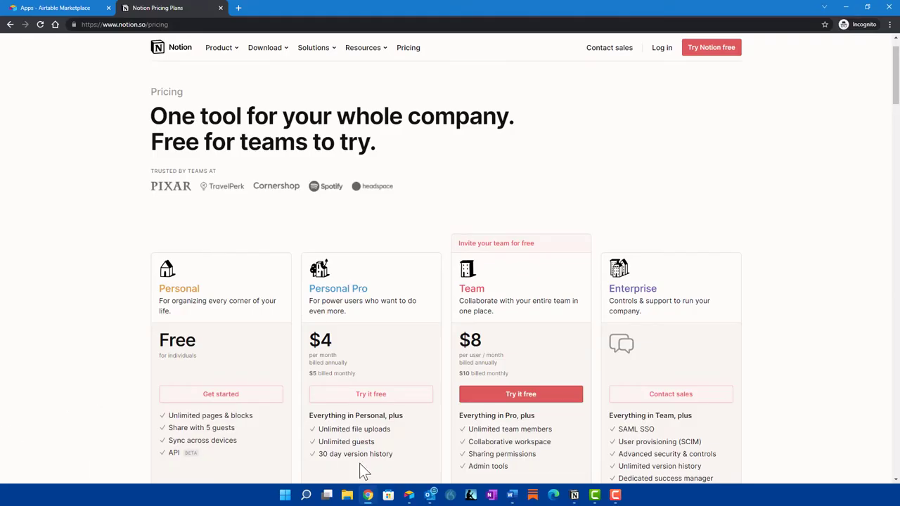
Review Notion's plan cards again, including Team at $8 per user annually ($10 monthly).
scroll(360, 465, down, 1)
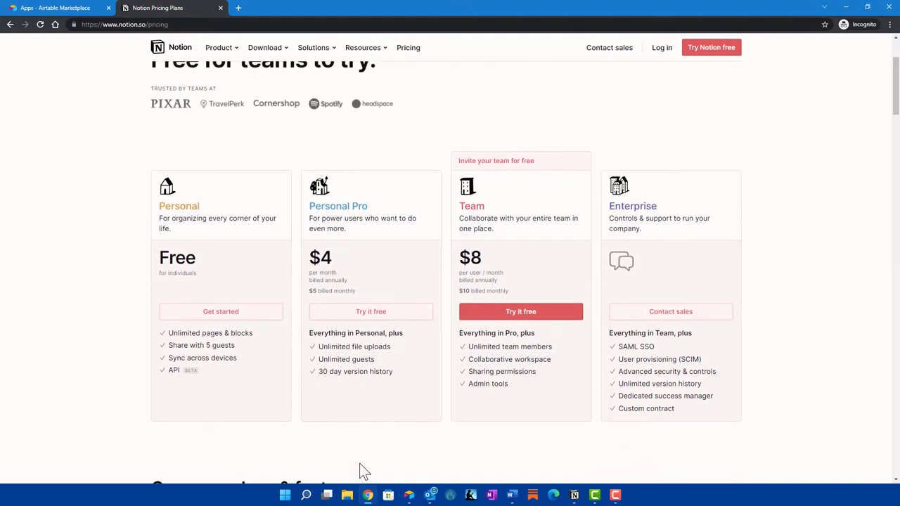
scroll(360, 465, down, 1)
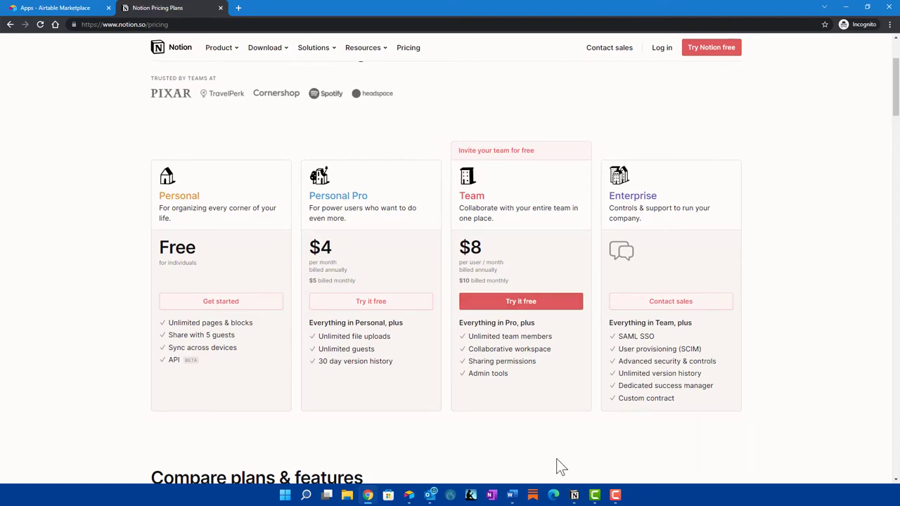
scroll(555, 461, down, 2)
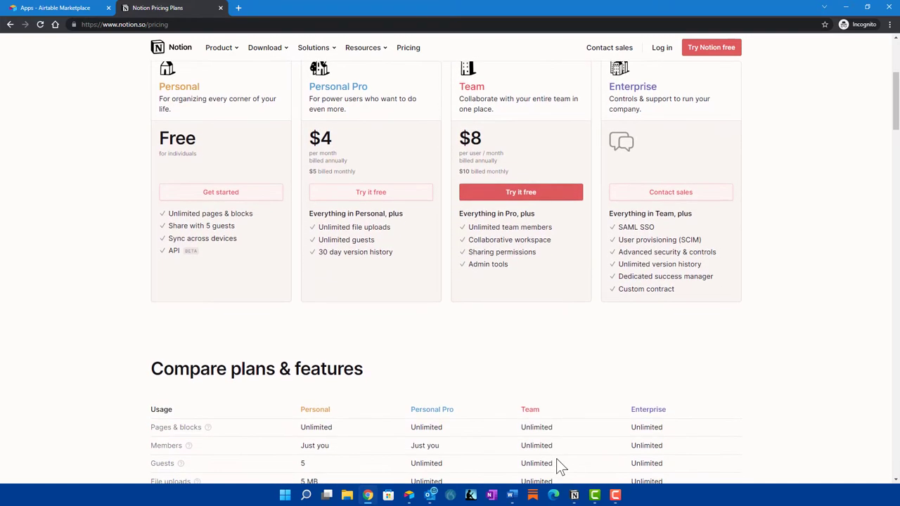
scroll(558, 465, down, 1)
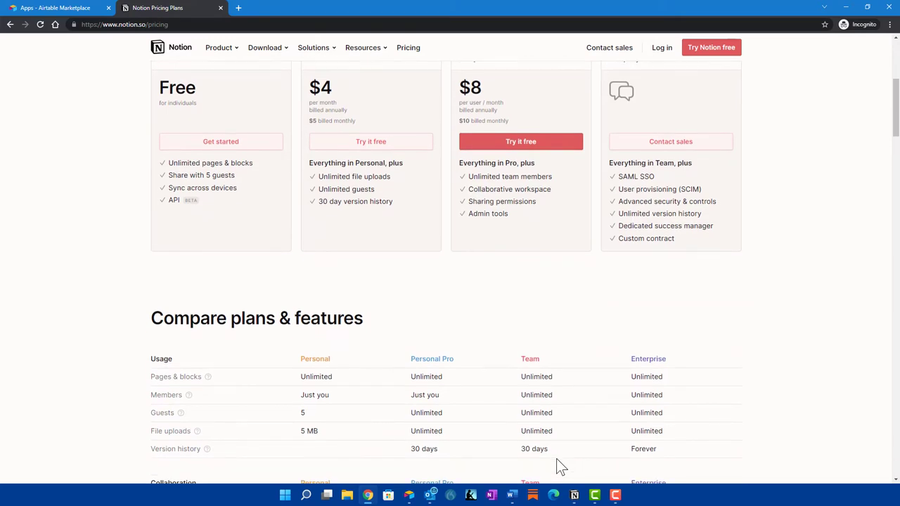
scroll(556, 458, down, 1)
scroll(556, 458, up, 5)
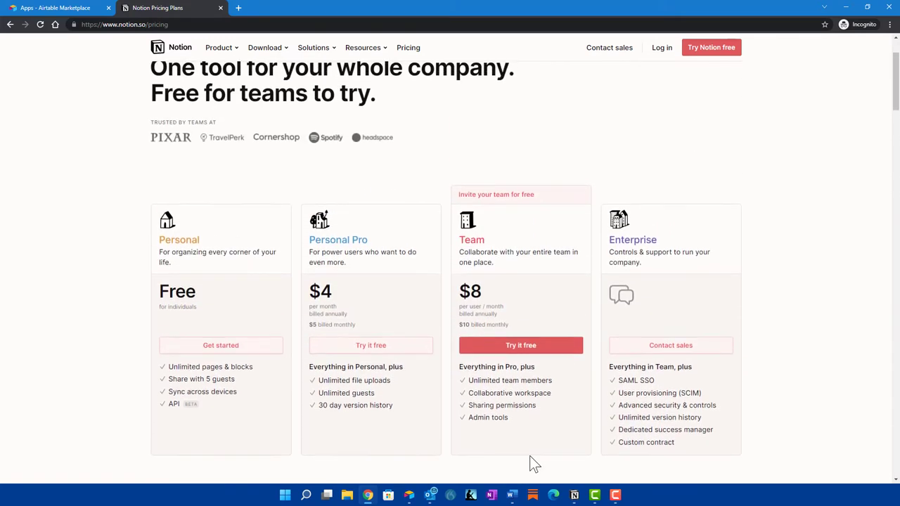
Bring Chrome forward and switch to the Airtable website tab.
click(410, 496)
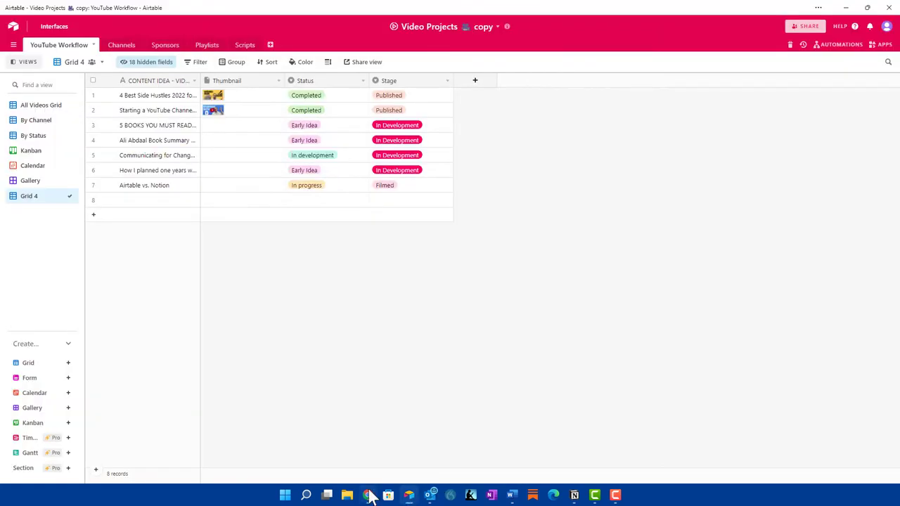
click(369, 495)
click(25, 7)
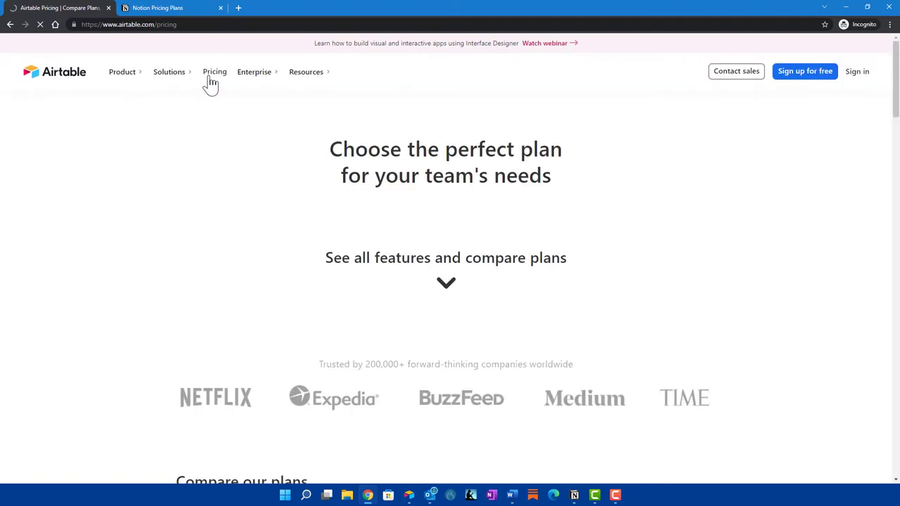
Scroll through Airtable's Free, Plus $10, Pro $20 and Enterprise plan cards.
scroll(314, 211, down, 2)
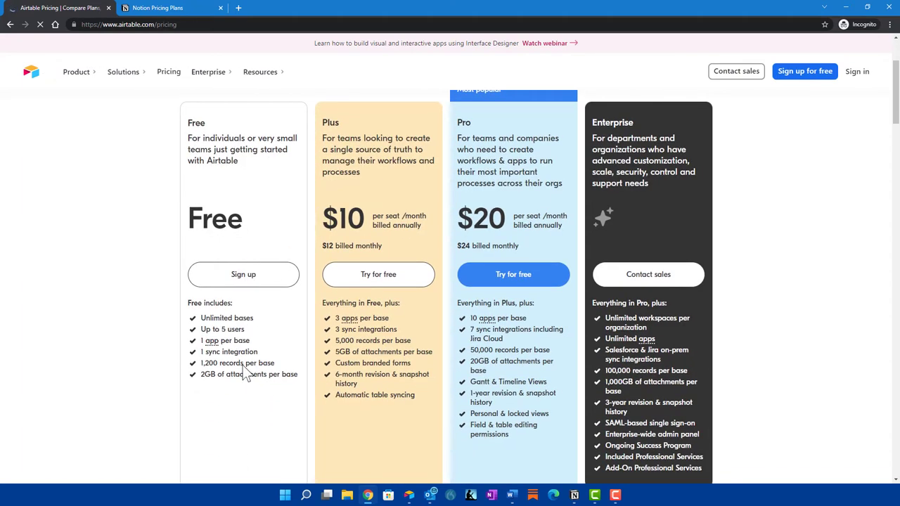
mouse_move(218, 343)
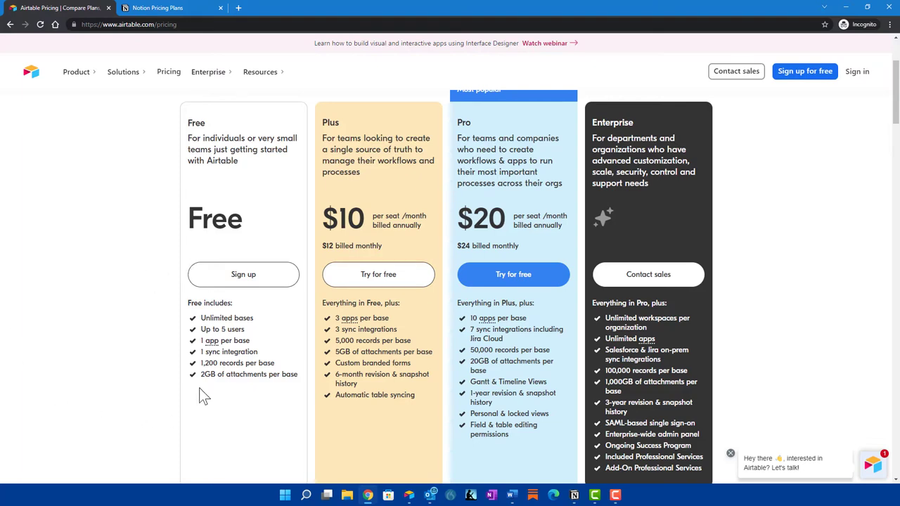
scroll(199, 391, down, 1)
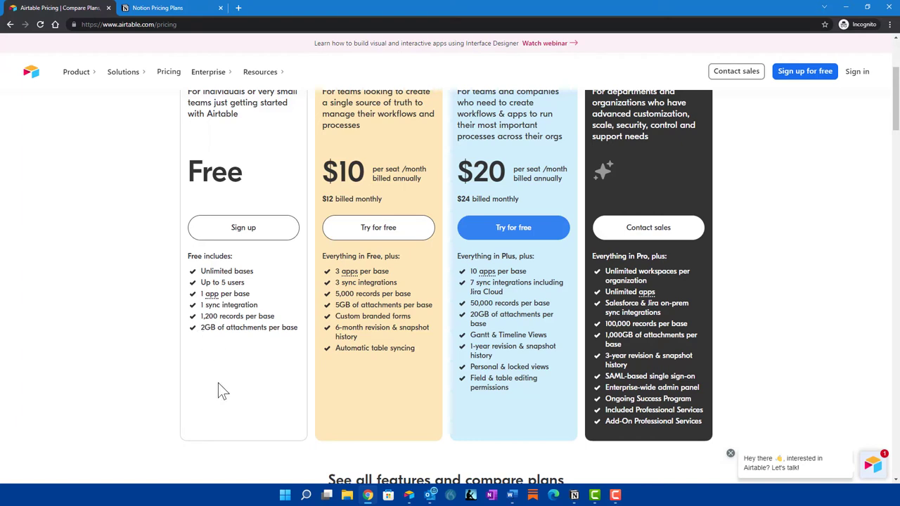
scroll(535, 442, up, 2)
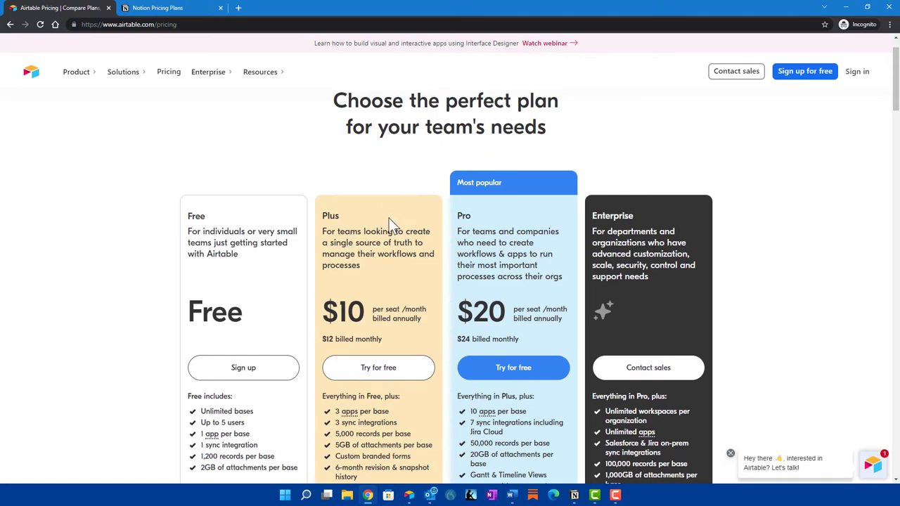
Scroll further down Airtable's pricing plan cards.
scroll(389, 218, down, 1)
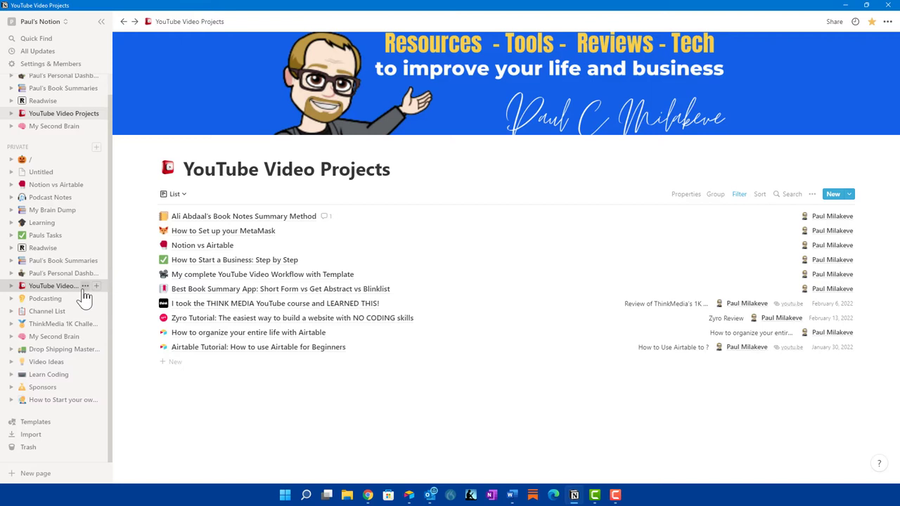
Switch the YouTube Video Projects database to the Board view.
click(84, 286)
key(Escape)
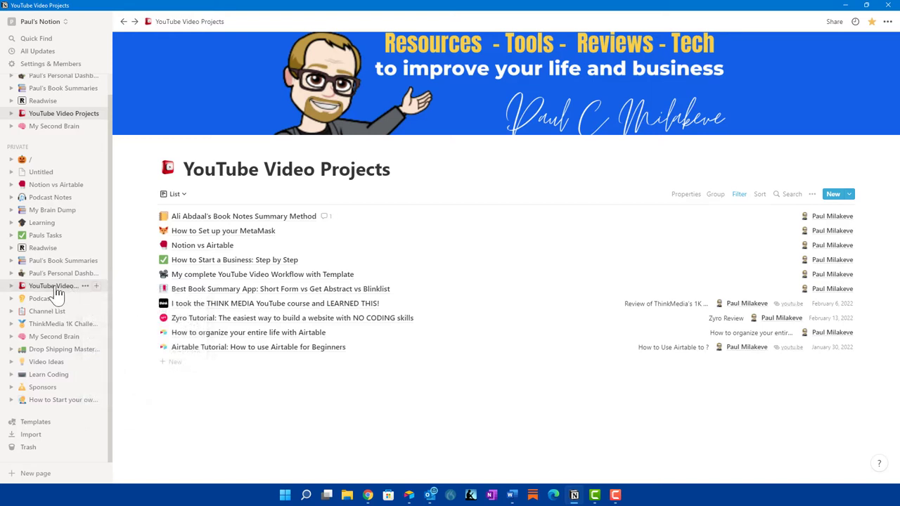
click(187, 198)
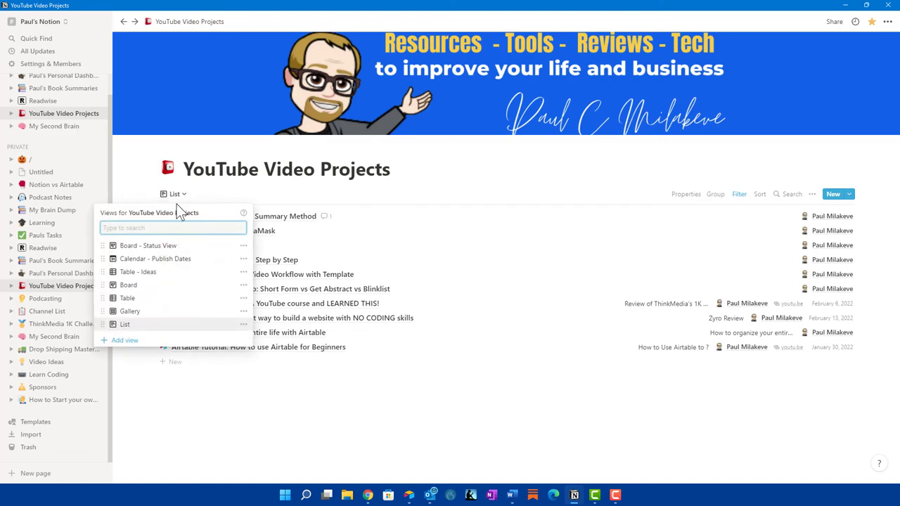
click(148, 289)
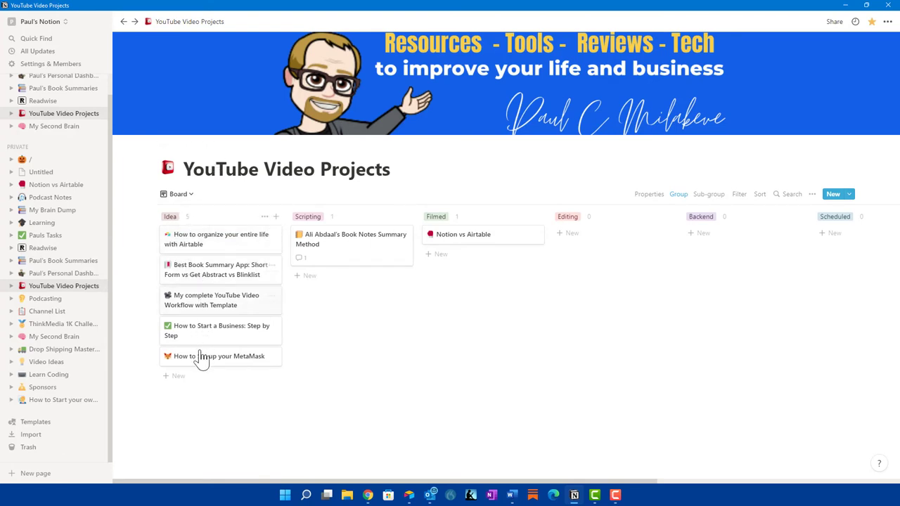
Move the 'How to Set up your MetaMask' card from Idea into Scripting.
drag(203, 362, 450, 270)
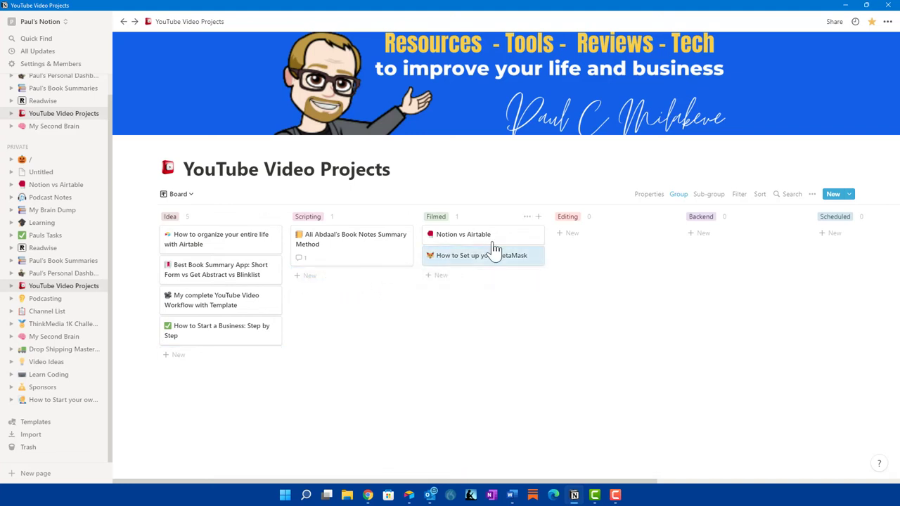
key(ctrl+z)
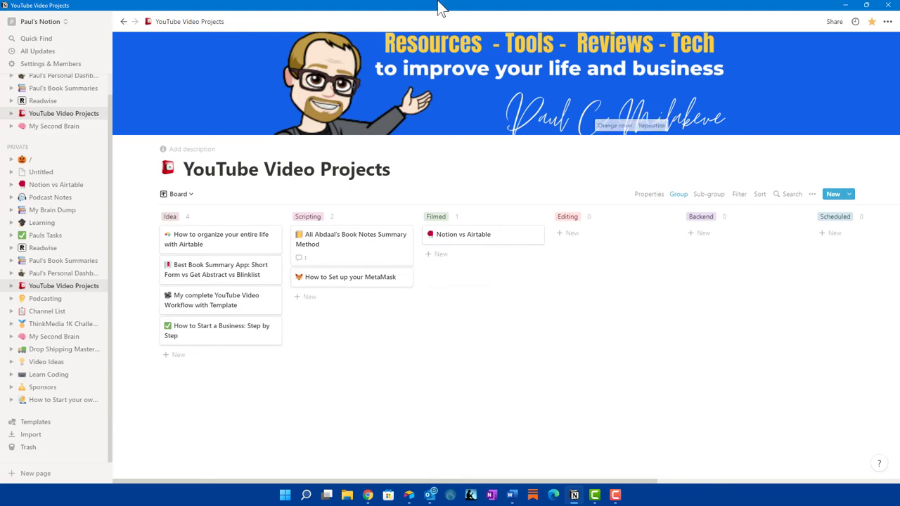
scroll(89, 184, up, 1)
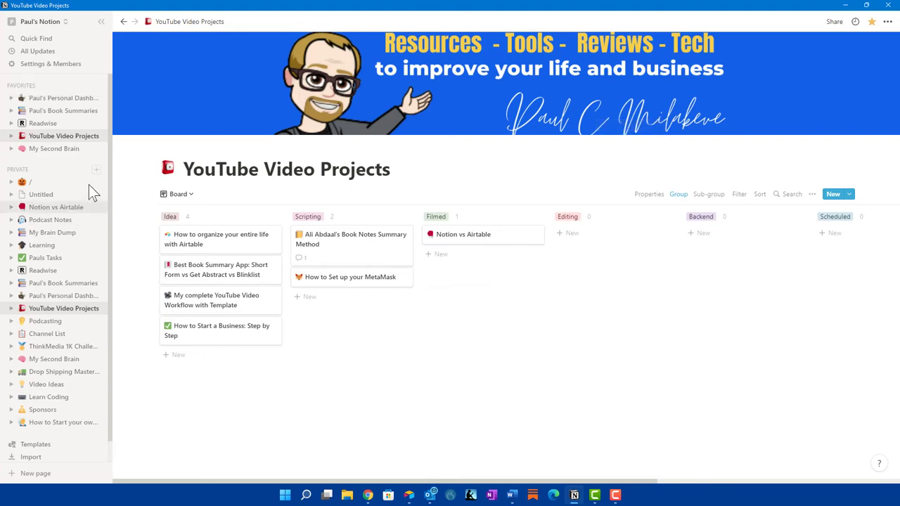
Scroll through the Readwise book library, then open the My Brain Dump database.
click(51, 123)
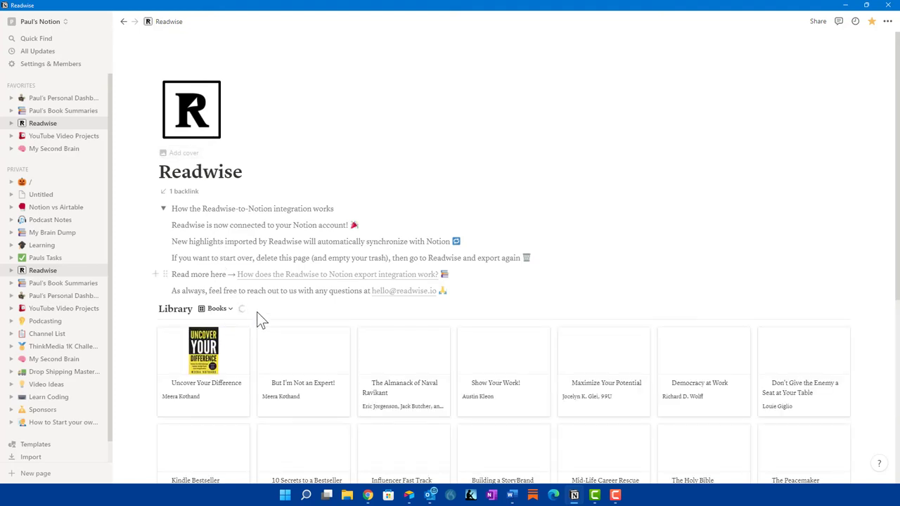
scroll(631, 305, down, 2)
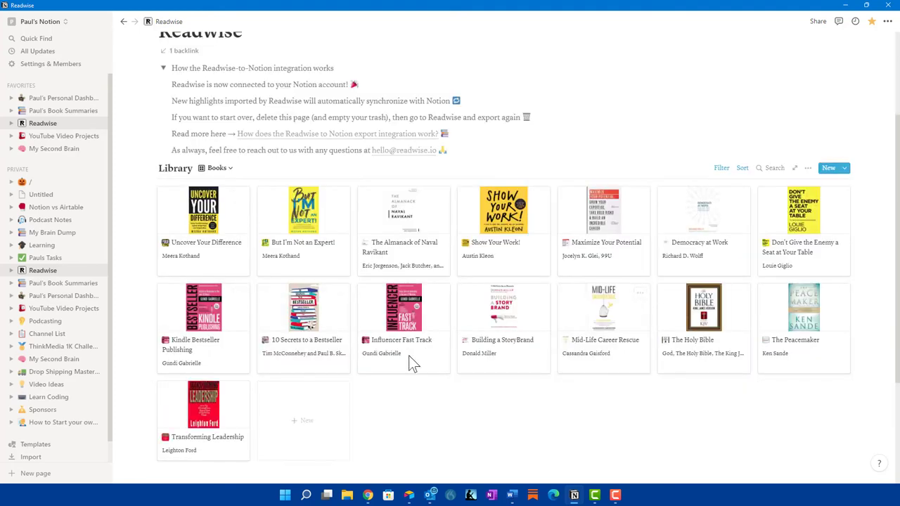
scroll(407, 355, up, 2)
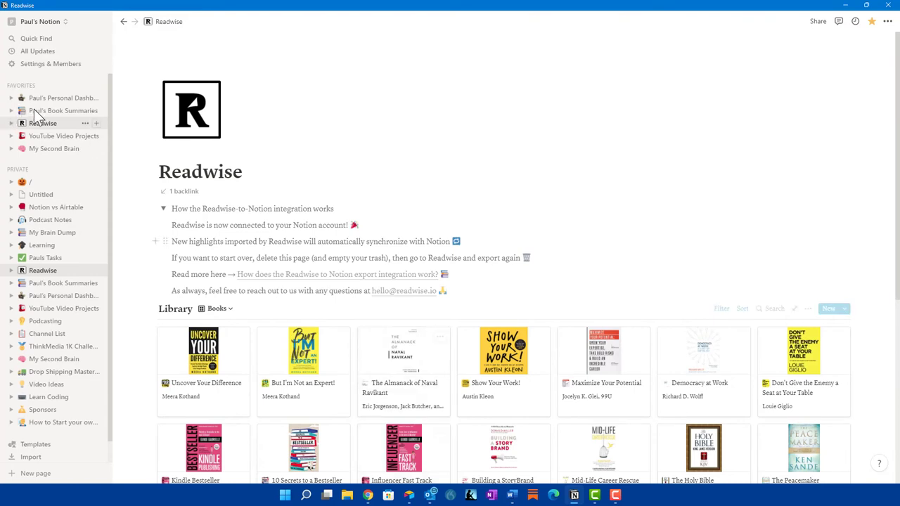
click(52, 232)
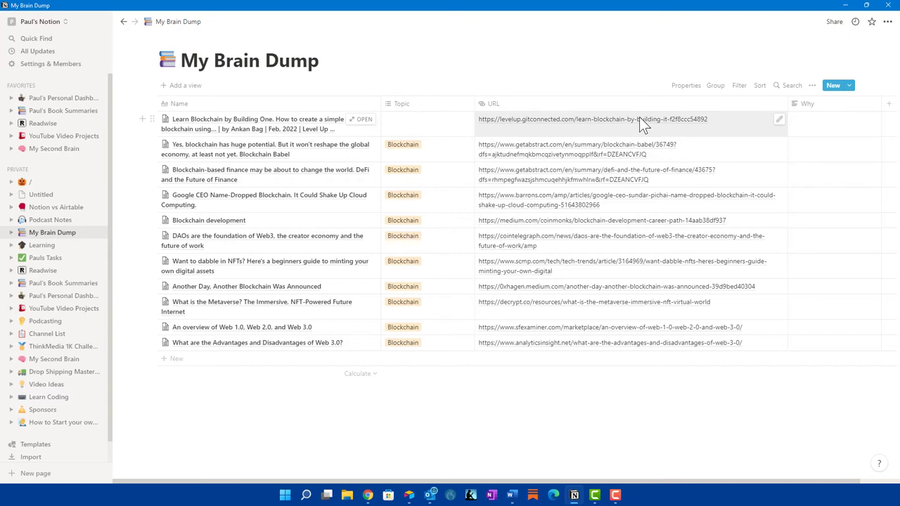
Open the first blockchain article's URL in Edge, then Alt+Tab back.
click(639, 118)
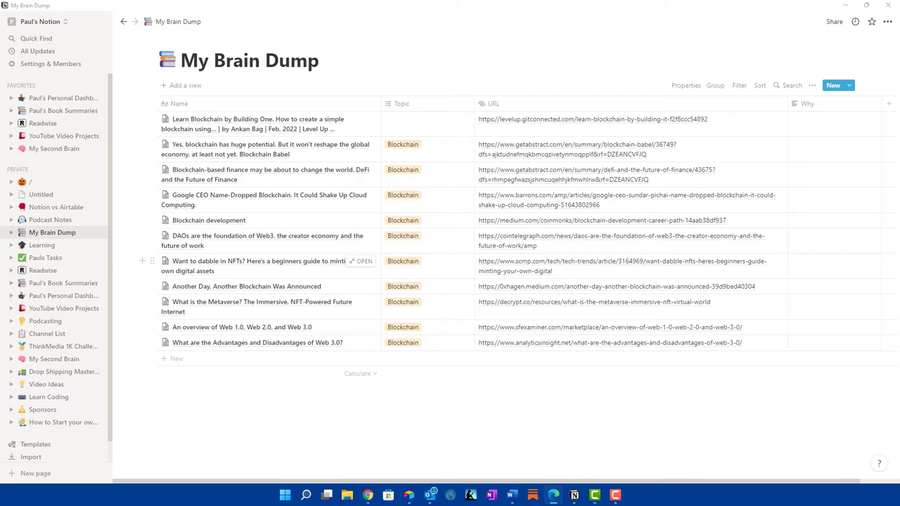
key(alt+Tab)
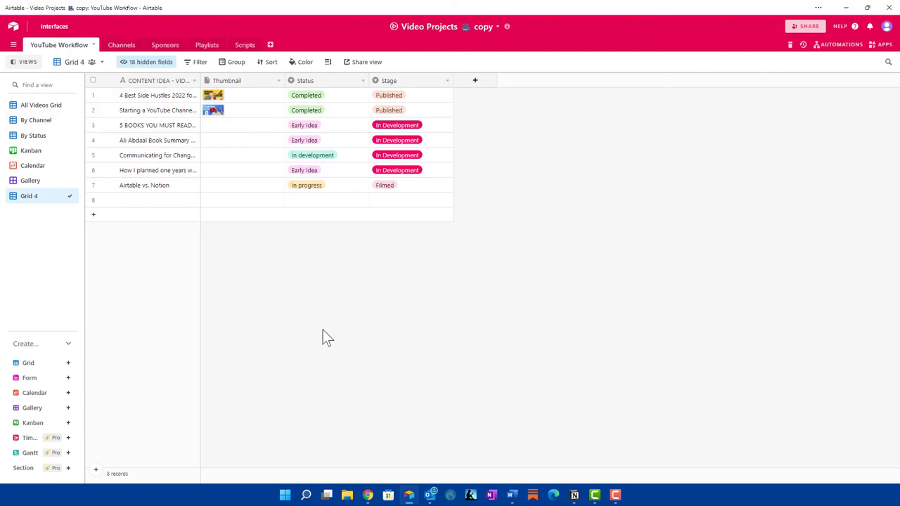
Return to the Airtable home page listing the All Projects workspace bases.
mouse_move(76, 394)
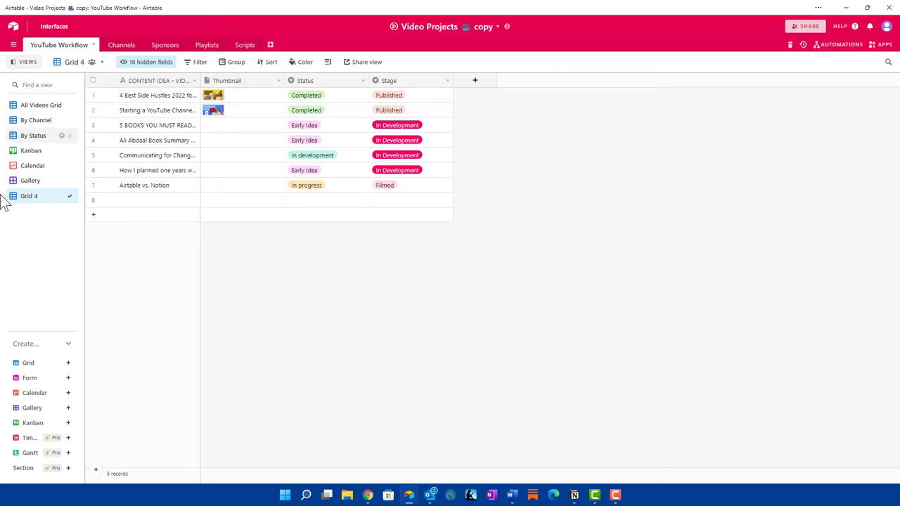
click(14, 29)
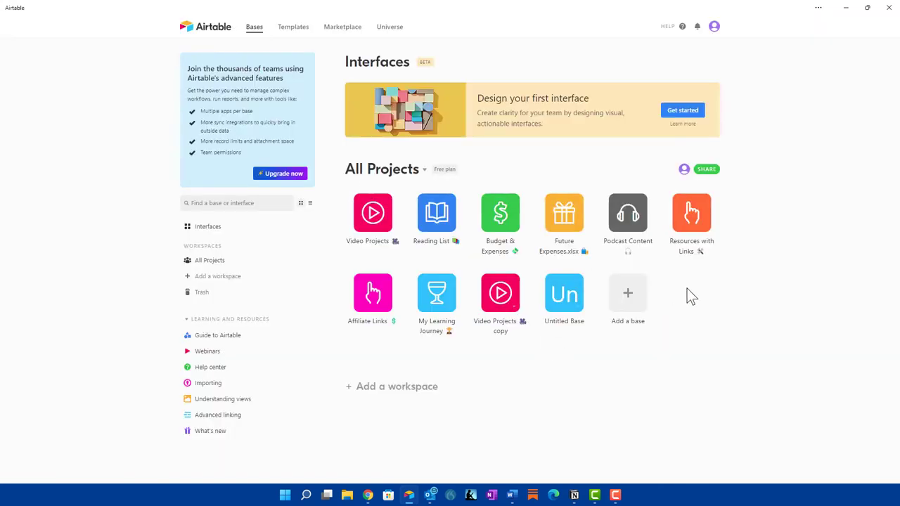
click(430, 214)
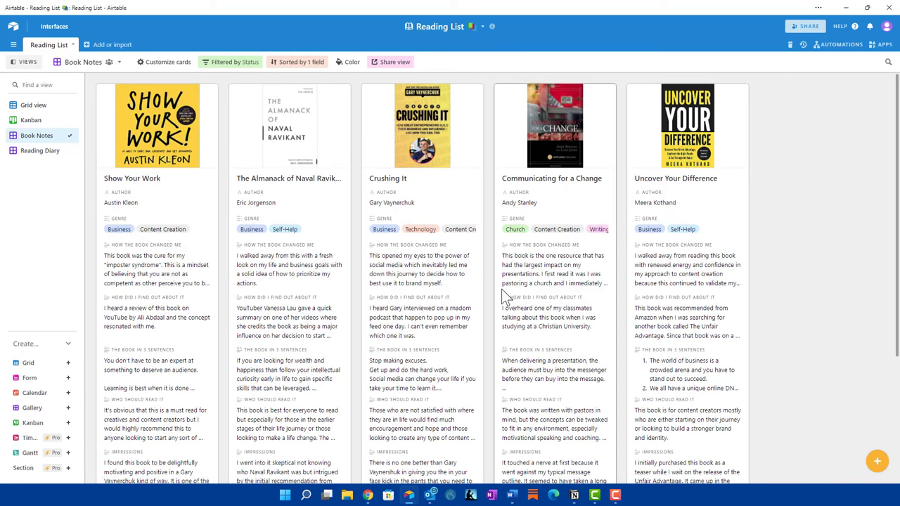
scroll(502, 291, down, 3)
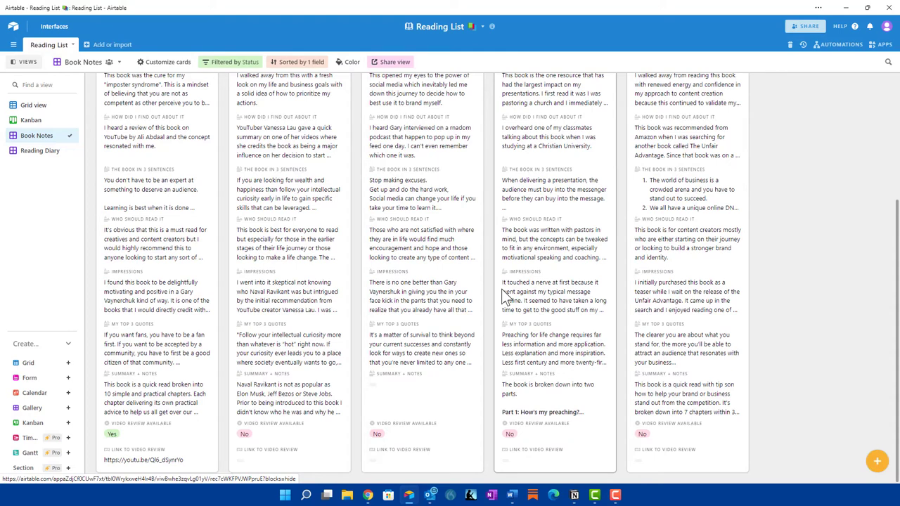
scroll(562, 257, up, 3)
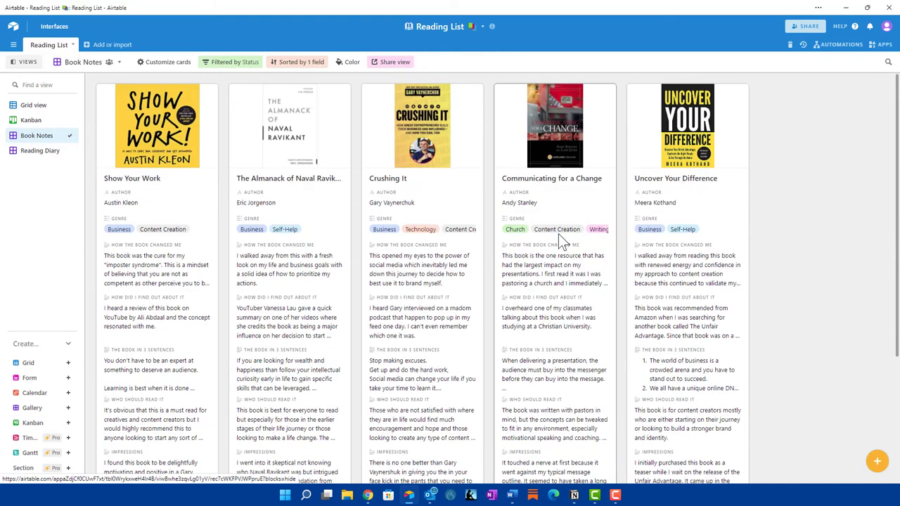
double_click(19, 119)
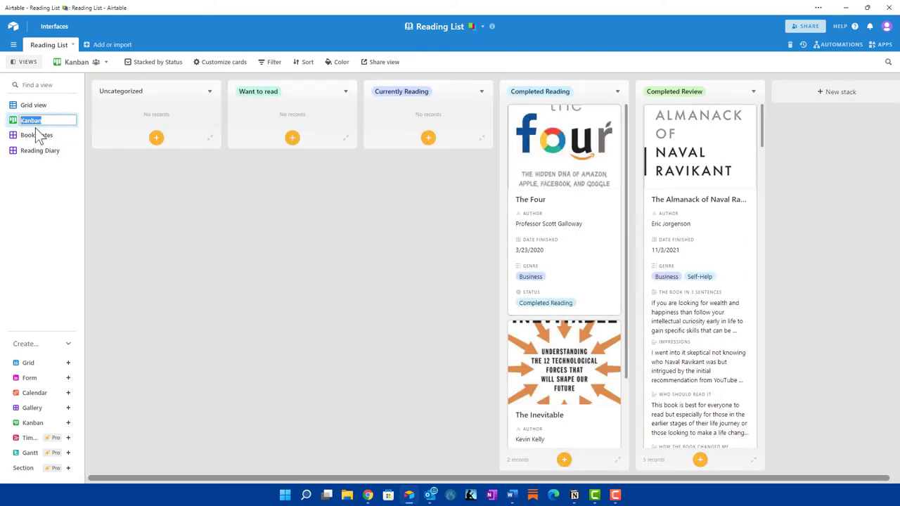
click(30, 151)
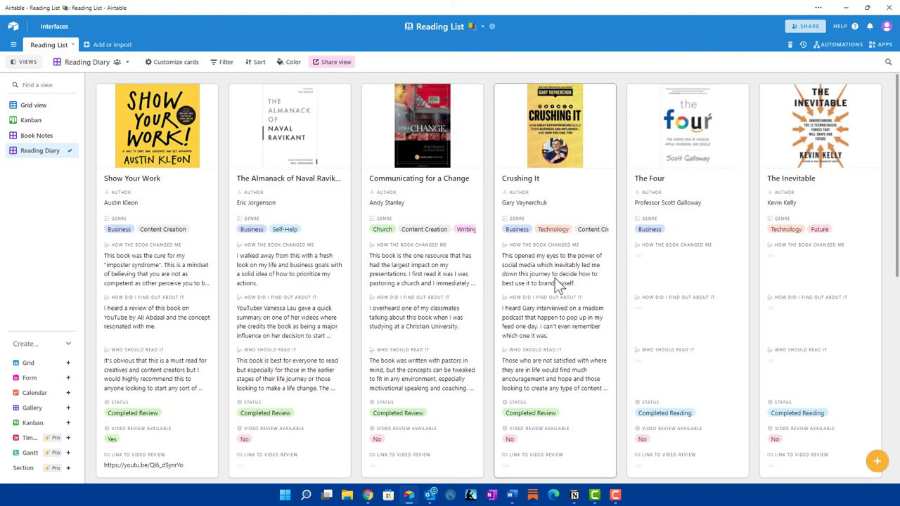
scroll(554, 278, down, 5)
click(34, 137)
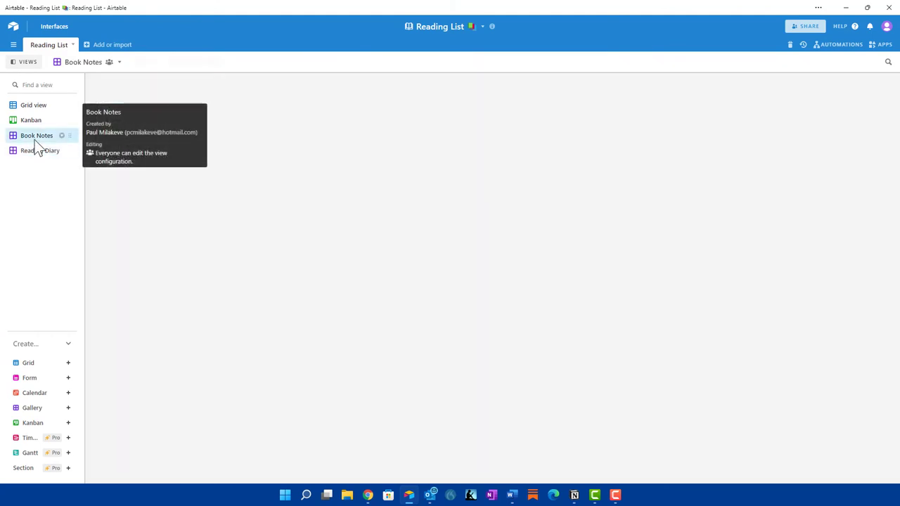
scroll(497, 276, down, 3)
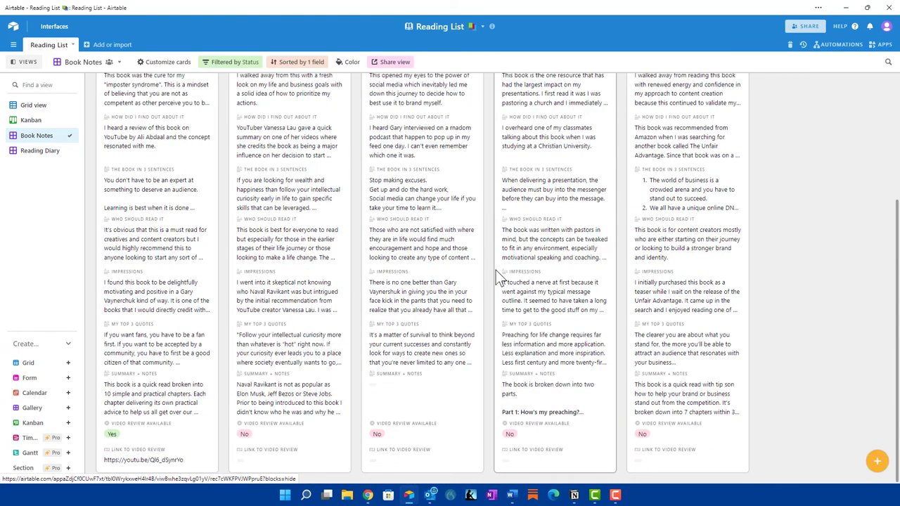
click(11, 30)
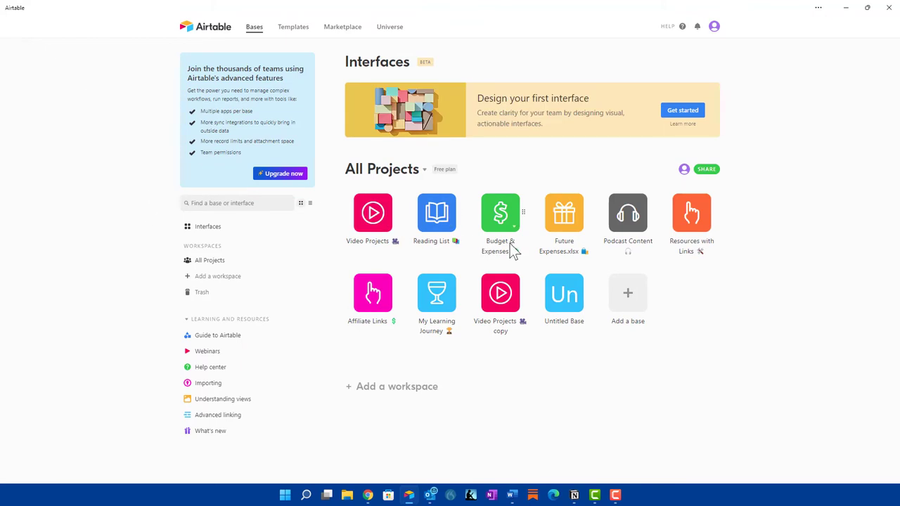
Peek at the My Learning Journey base, then return home and reopen the Video Projects copy base on Grid 4.
click(439, 298)
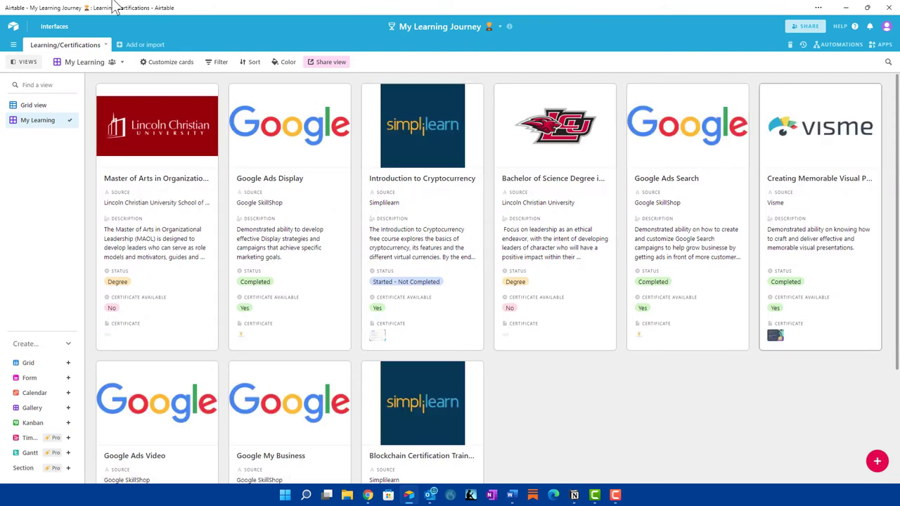
click(12, 30)
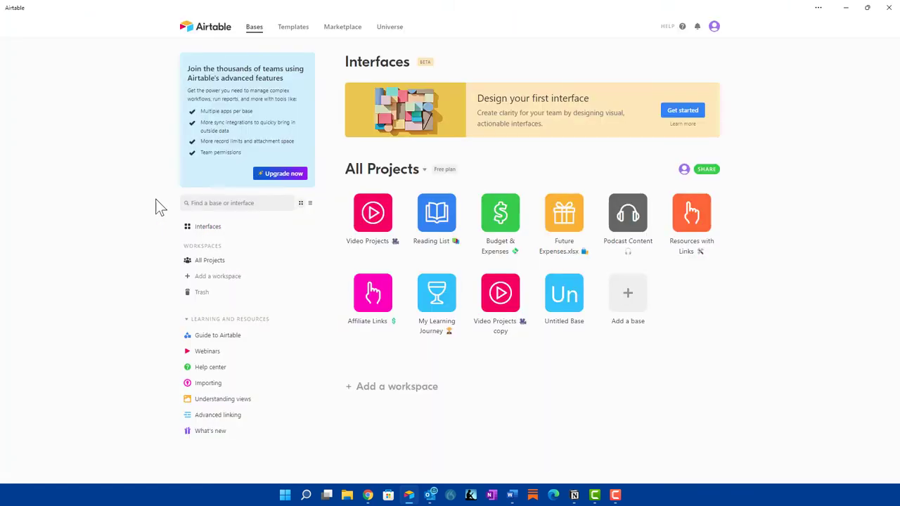
click(503, 298)
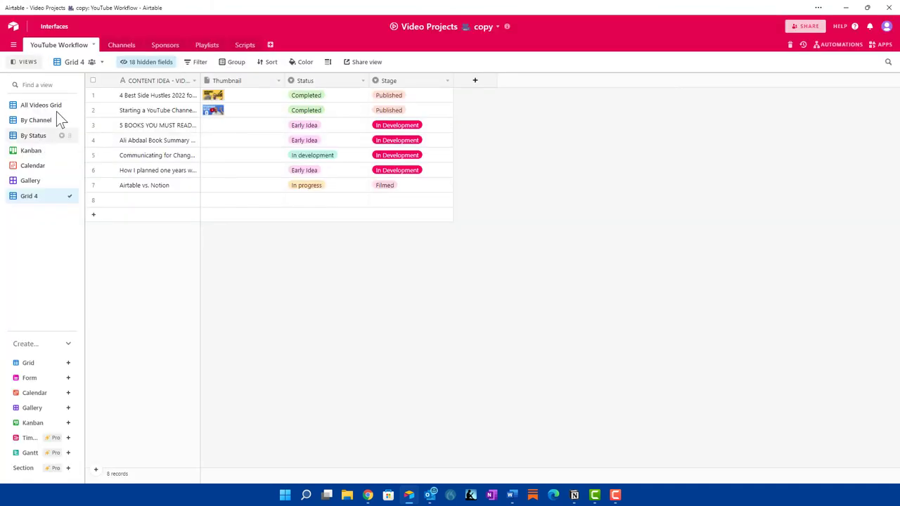
Switch the Video Projects copy base to Gallery view, showing video cards with thumbnails, Status and Stage.
click(33, 181)
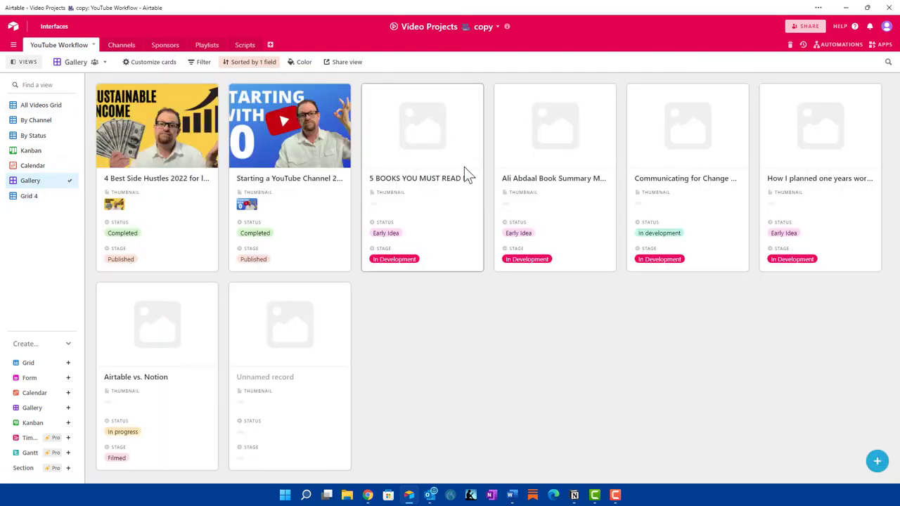